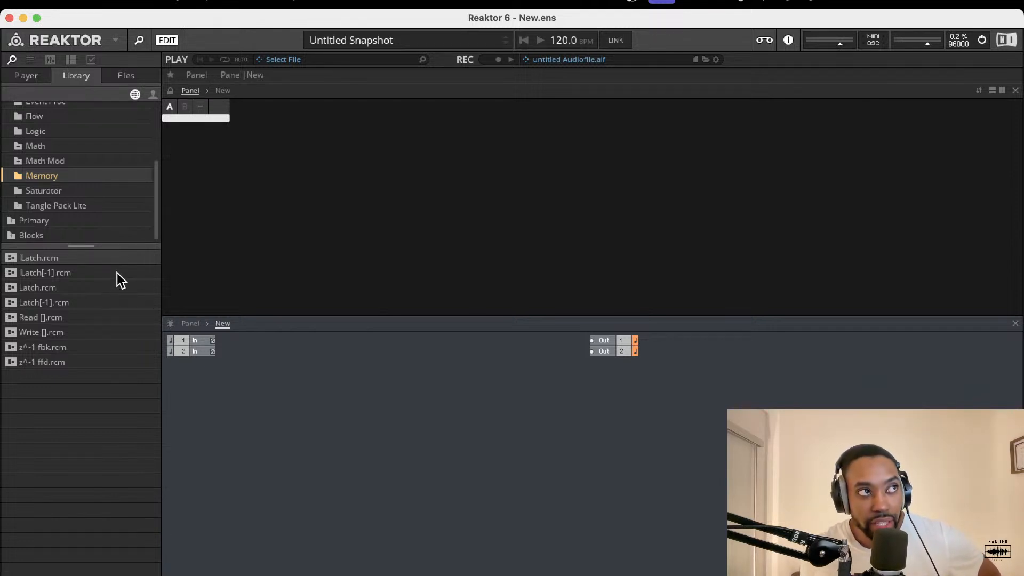
Add a Util Note In block from the Player's Blocks Base Util folder to the structure
click(26, 77)
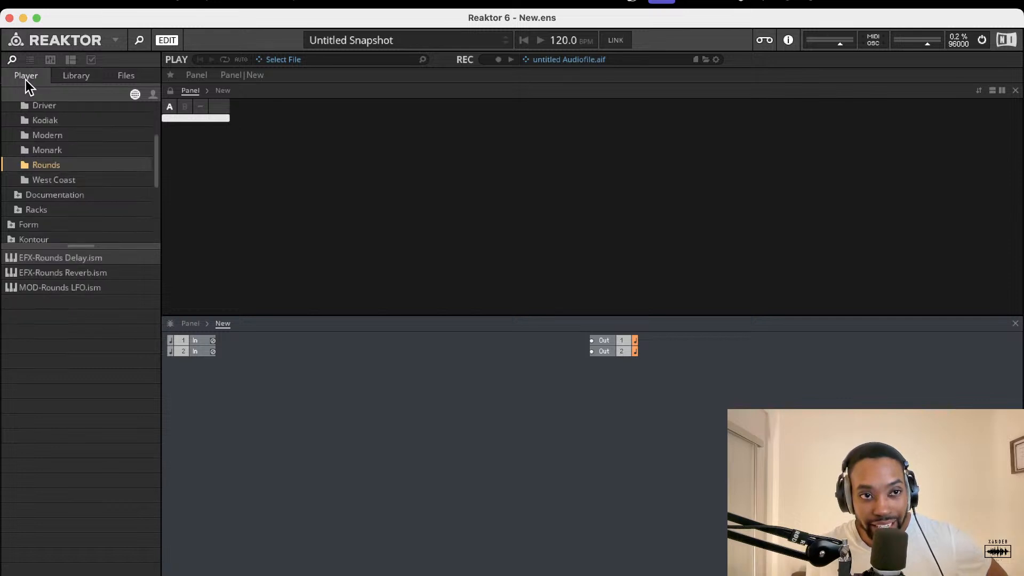
scroll(61, 187, up, 5)
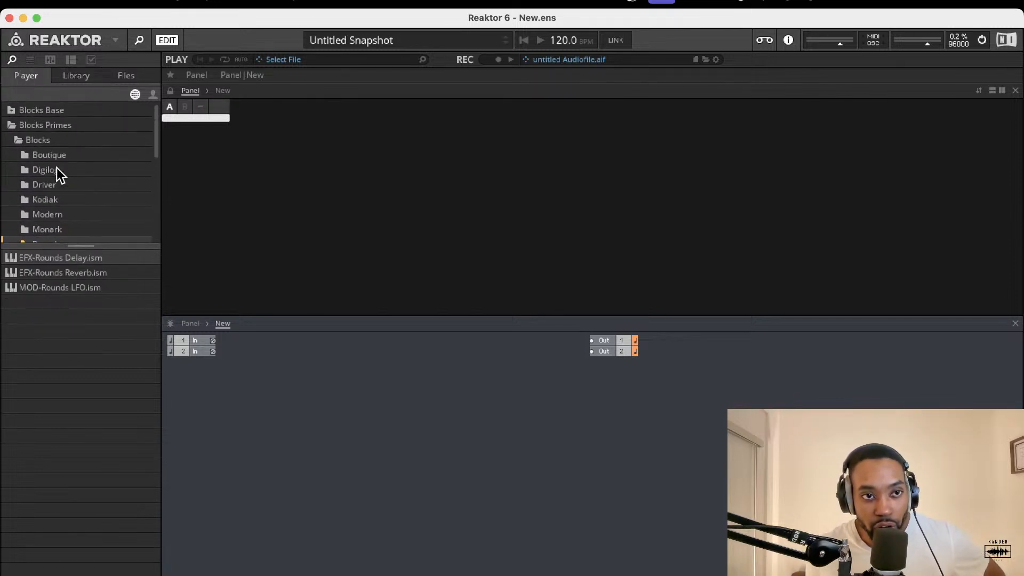
click(11, 110)
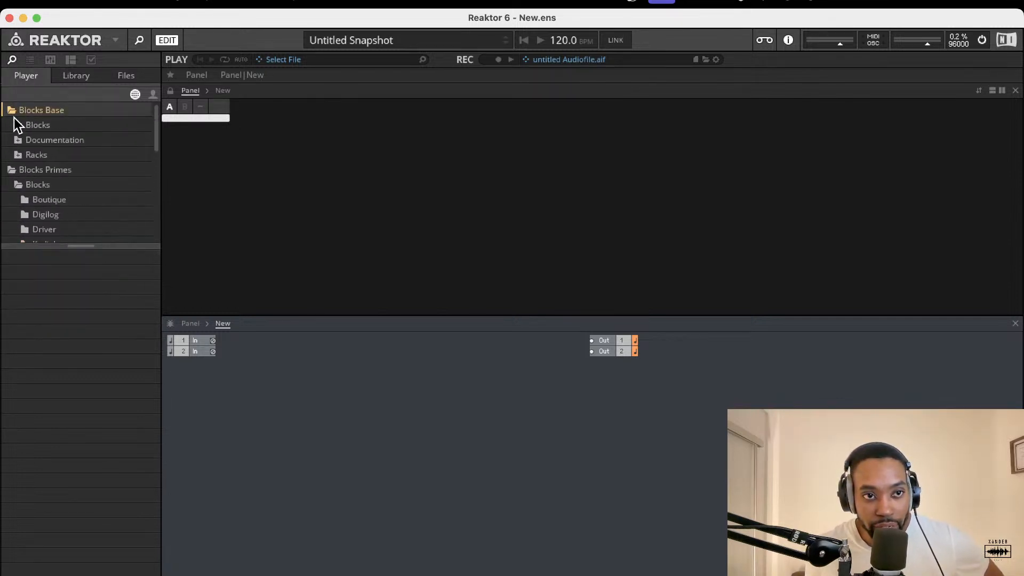
click(18, 126)
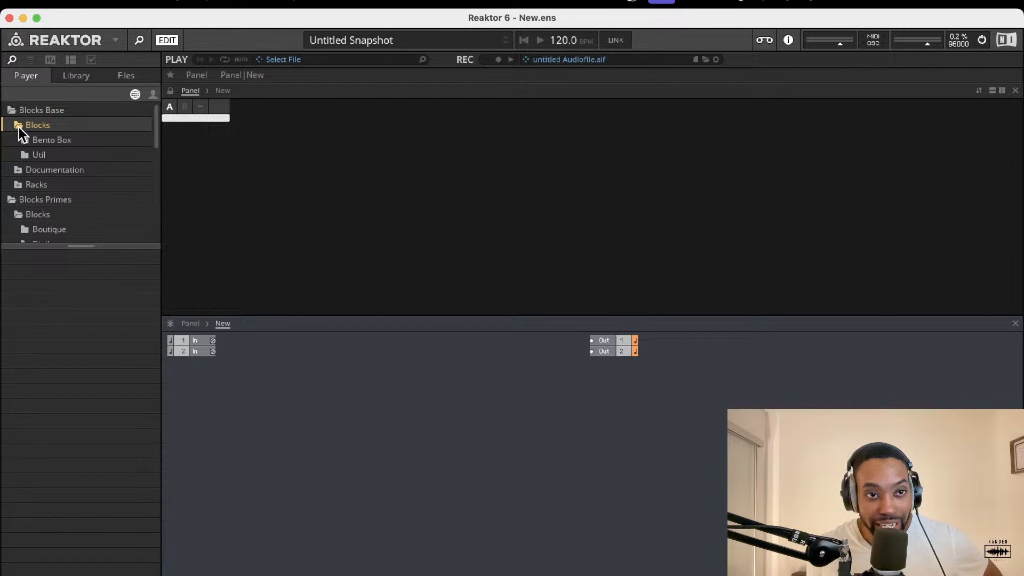
click(42, 156)
drag(81, 386, 271, 395)
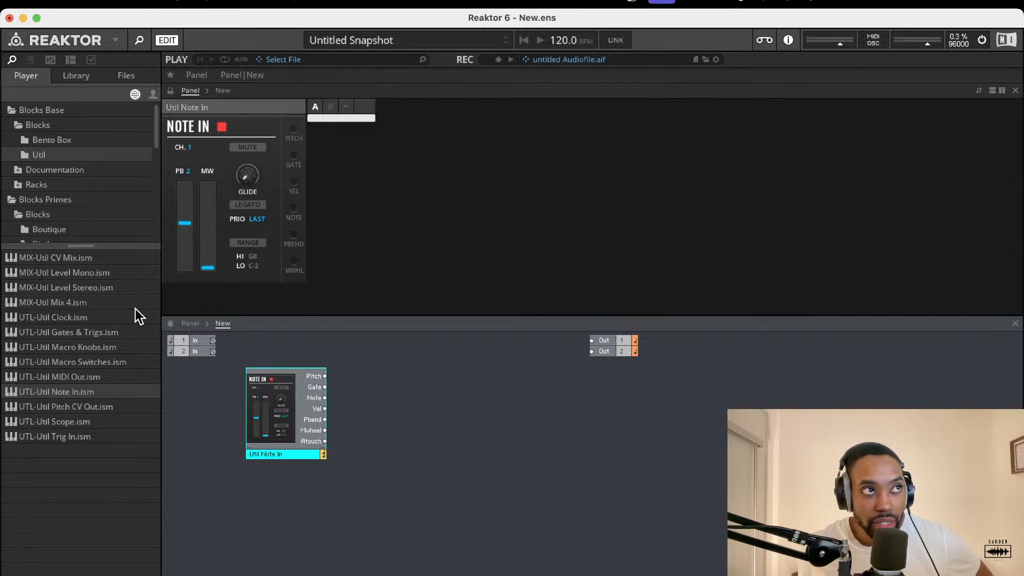
Add the Bento Oscillator and Bento VCA blocks to the structure and line them up beside Note In
click(52, 140)
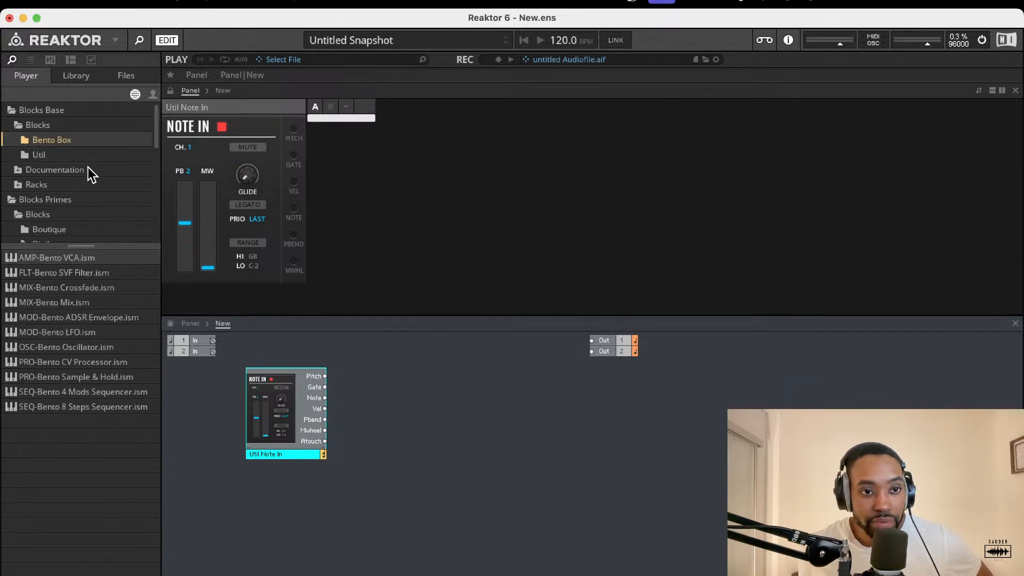
drag(79, 347, 420, 408)
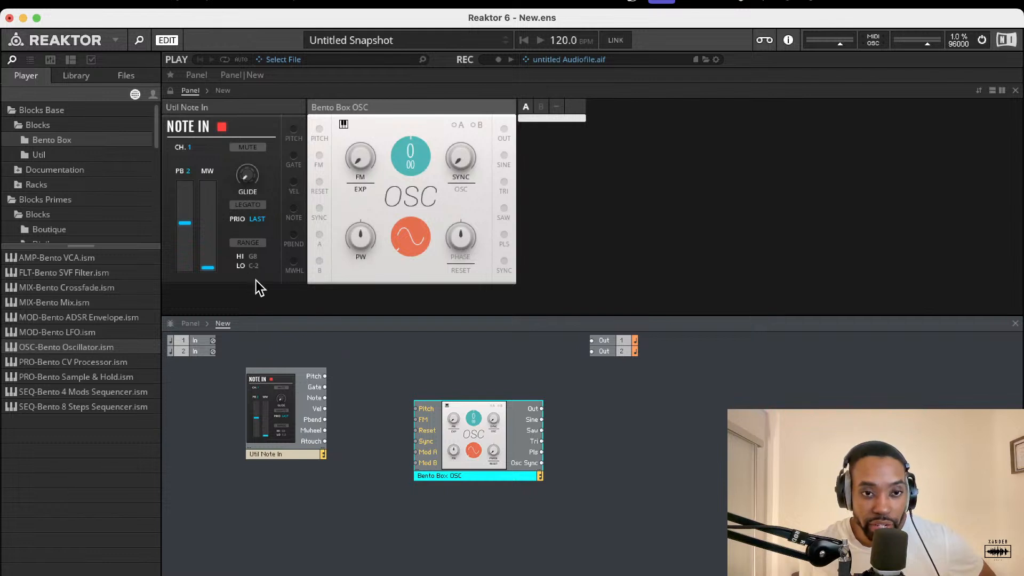
drag(78, 258, 626, 417)
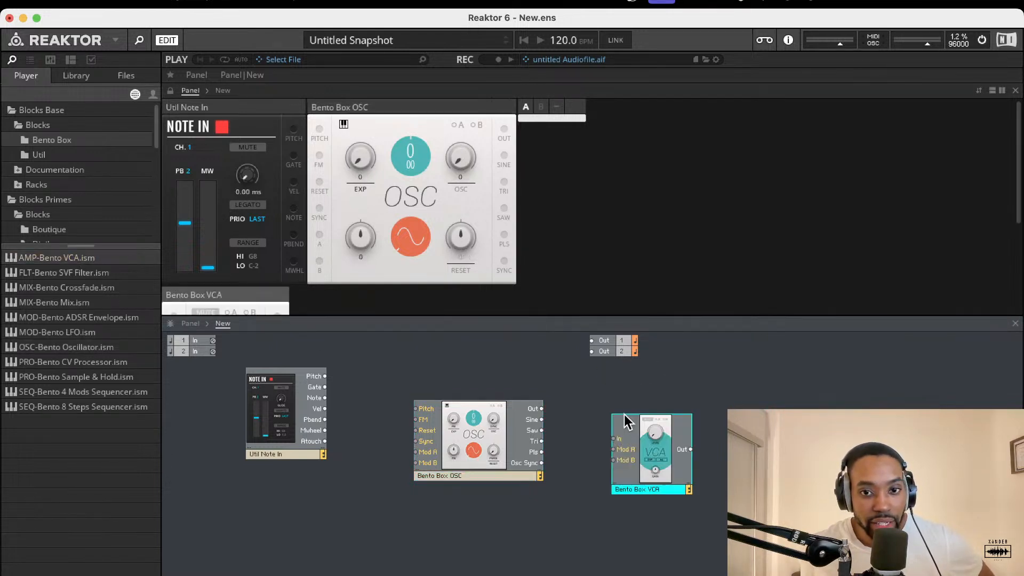
drag(656, 455, 428, 426)
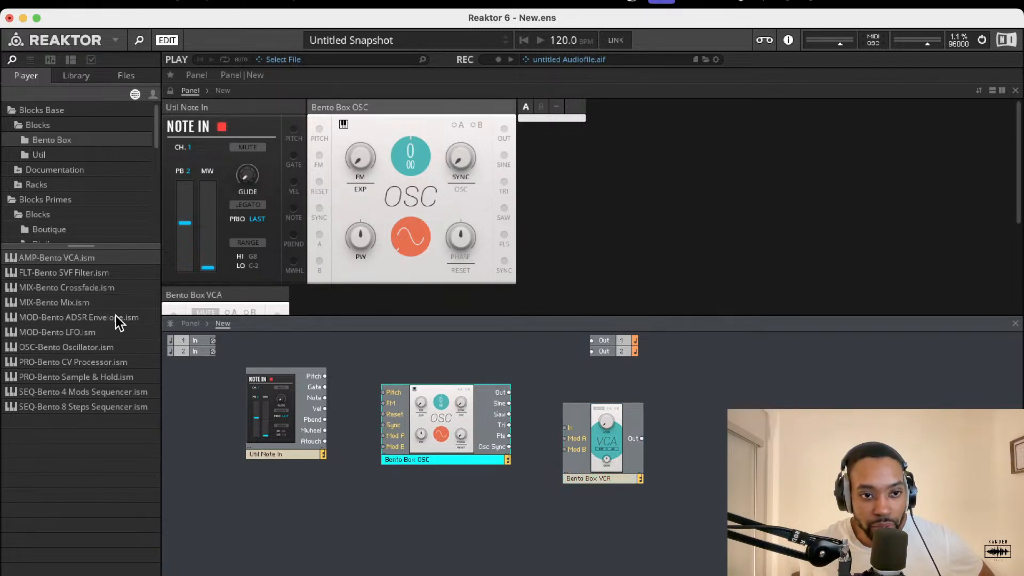
Add the Bento ADSR Envelope, SVF Filter and LFO blocks below the others, and shift the whole group of blocks
drag(116, 315, 533, 517)
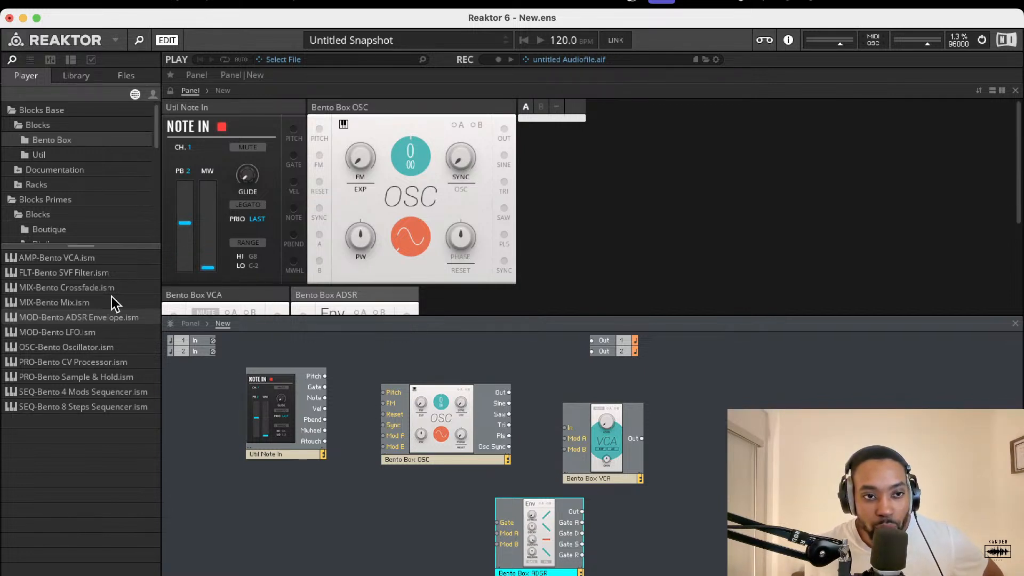
drag(88, 273, 442, 507)
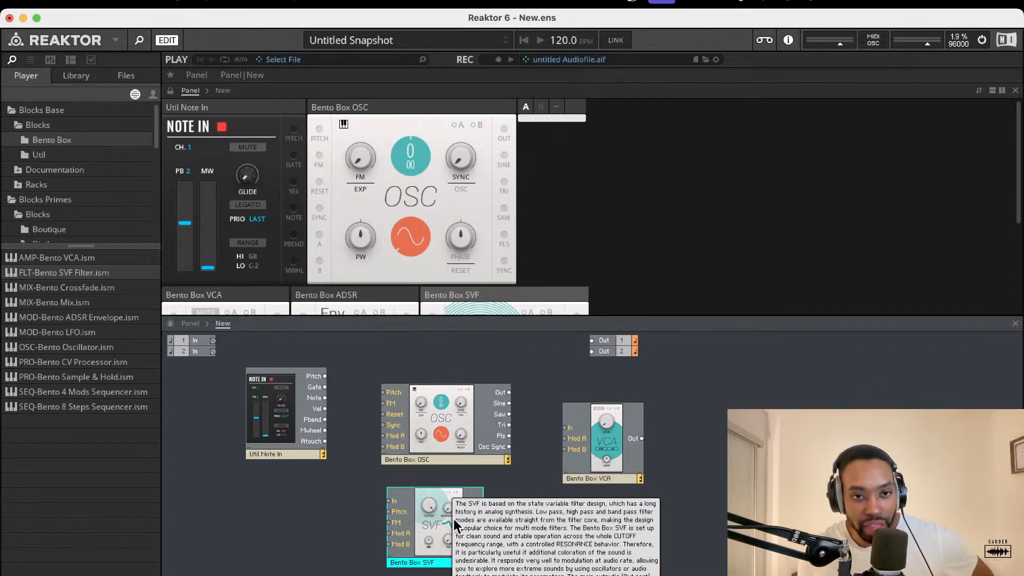
drag(59, 334, 255, 467)
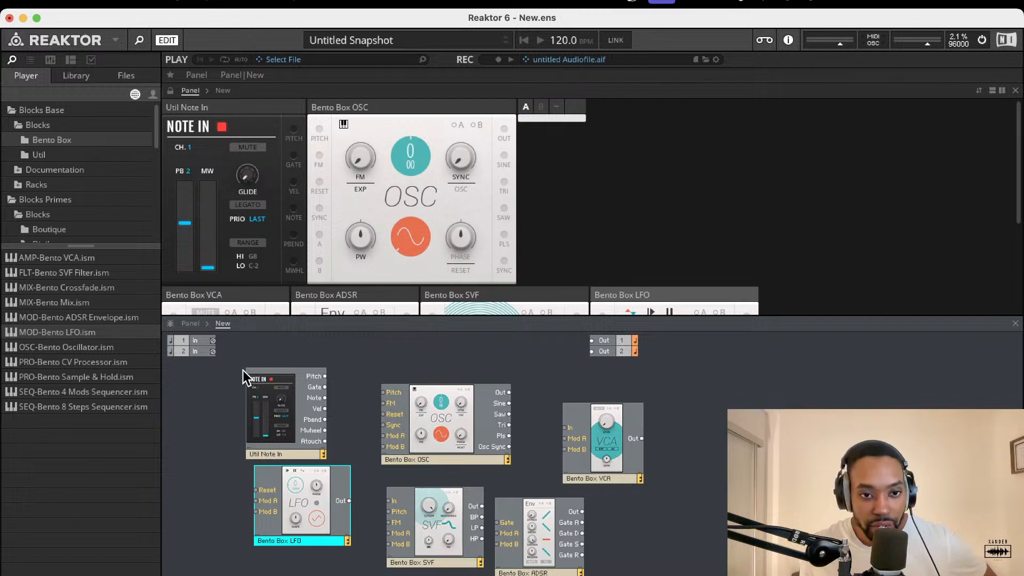
drag(244, 378, 627, 552)
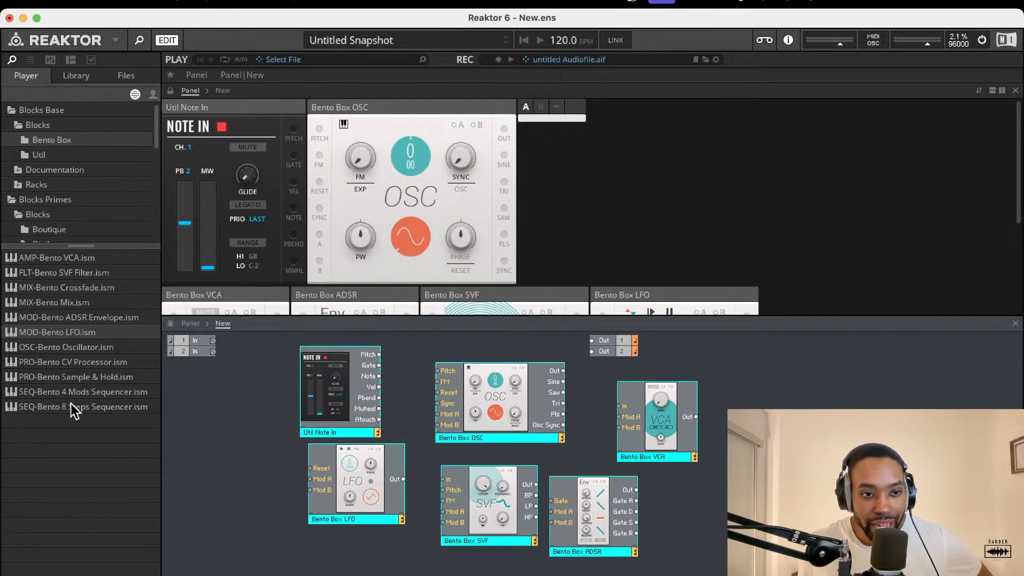
Add the Bento 8 Steps Sequencer and Util Clock blocks below Note In in the structure
drag(71, 404, 249, 512)
mouse_move(327, 552)
mouse_down()
mouse_move(273, 545)
mouse_move(262, 526)
mouse_move(336, 546)
mouse_up()
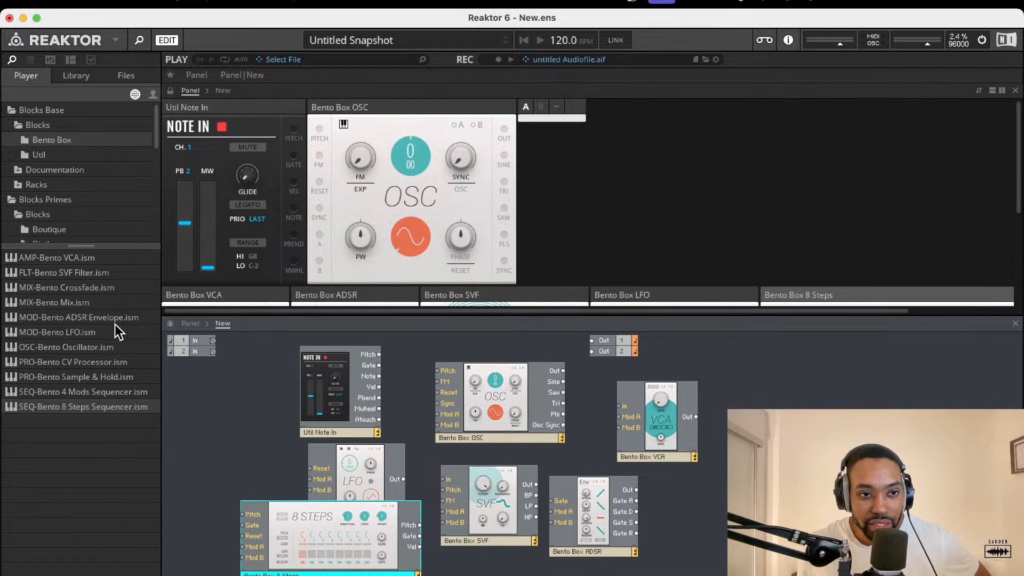
click(39, 155)
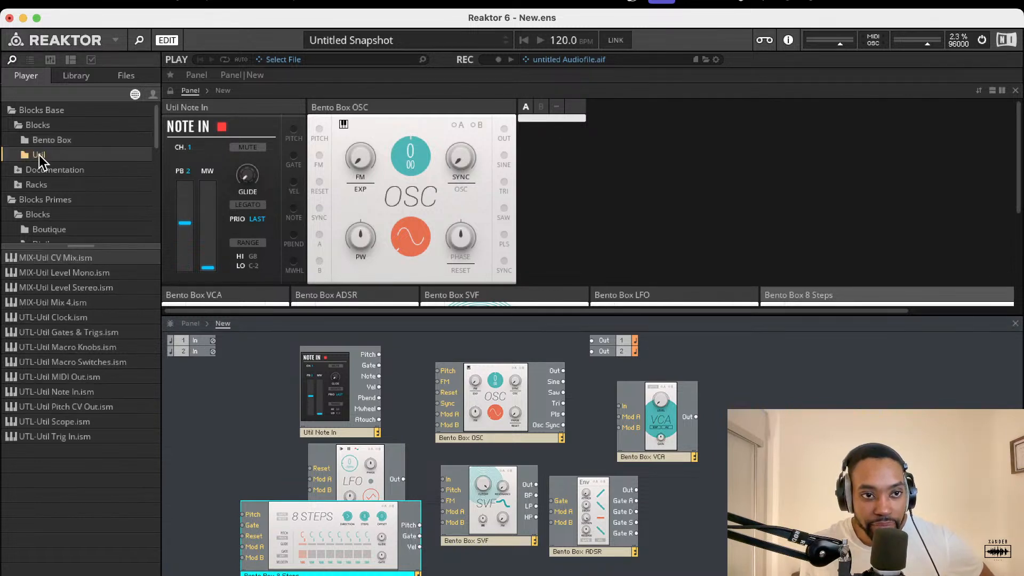
drag(64, 333, 165, 535)
Wire Note In's Pitch output to the 8 Steps Pitch input in place of a Clock Gate wire, repositioning both blocks
drag(241, 544, 210, 433)
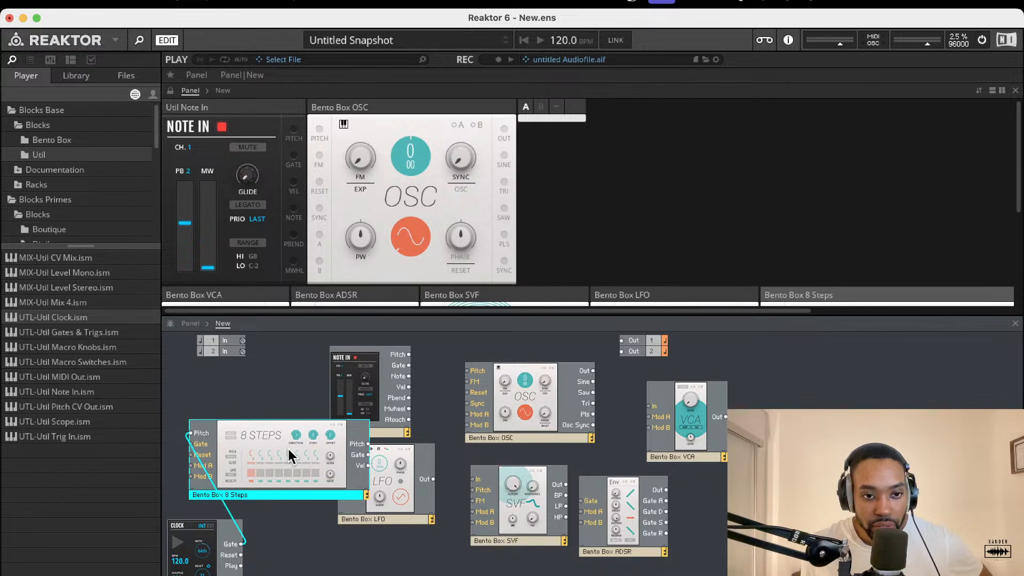
drag(287, 447, 363, 494)
drag(367, 424, 224, 453)
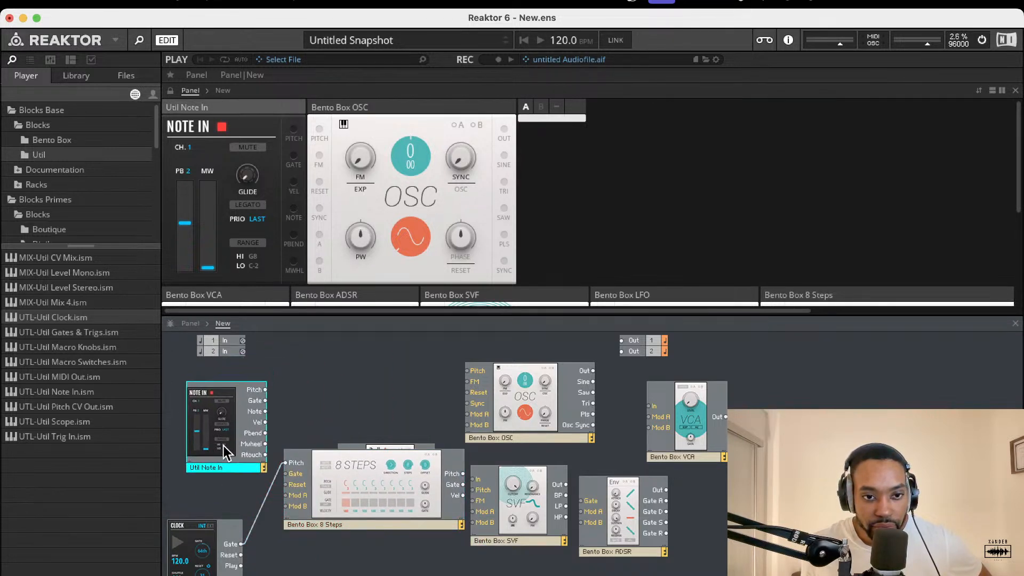
drag(286, 463, 265, 390)
Wire the 8 Steps Pitch output to the oscillator's Pitch input, rearranging the sequencer, LFO and oscillator blocks
drag(398, 520, 322, 568)
drag(384, 483, 639, 551)
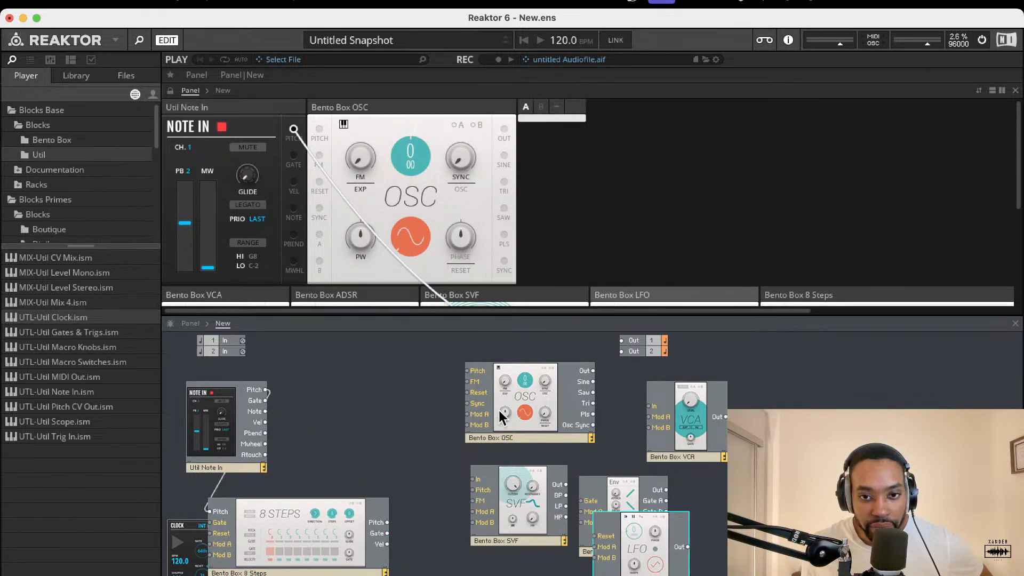
drag(500, 411, 456, 532)
drag(387, 523, 418, 514)
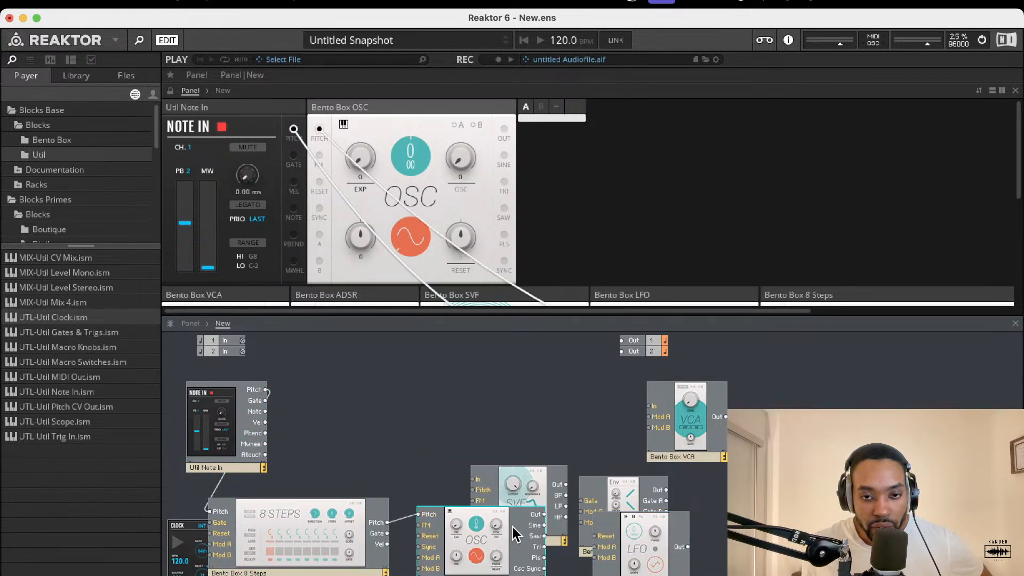
drag(483, 561, 436, 430)
Wire the oscillator's Out to the VCA's In, and the VCA's Out to main outputs 1 and 2
drag(661, 405, 553, 400)
drag(497, 384, 540, 400)
drag(617, 411, 618, 340)
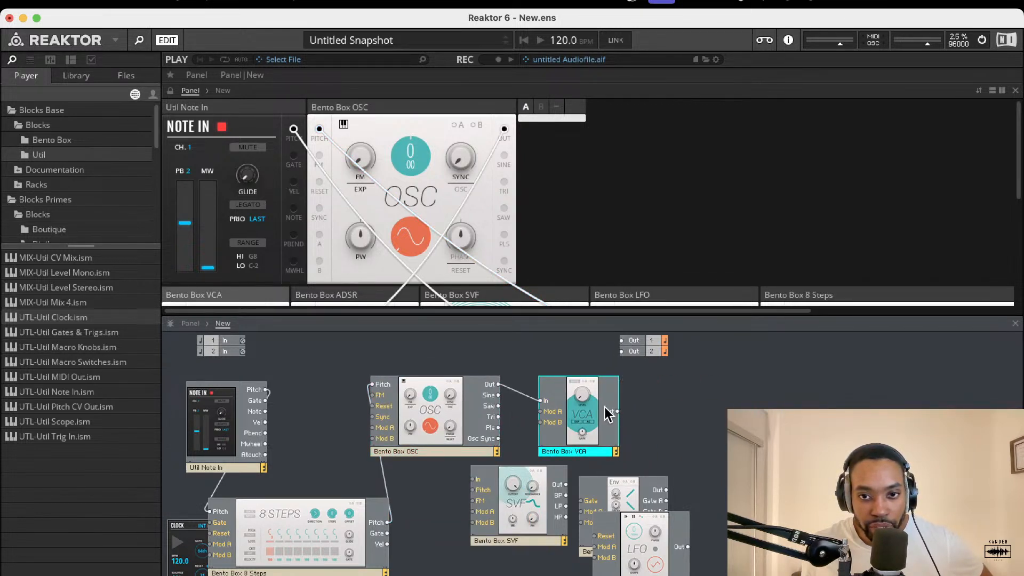
drag(617, 411, 620, 341)
drag(618, 415, 628, 356)
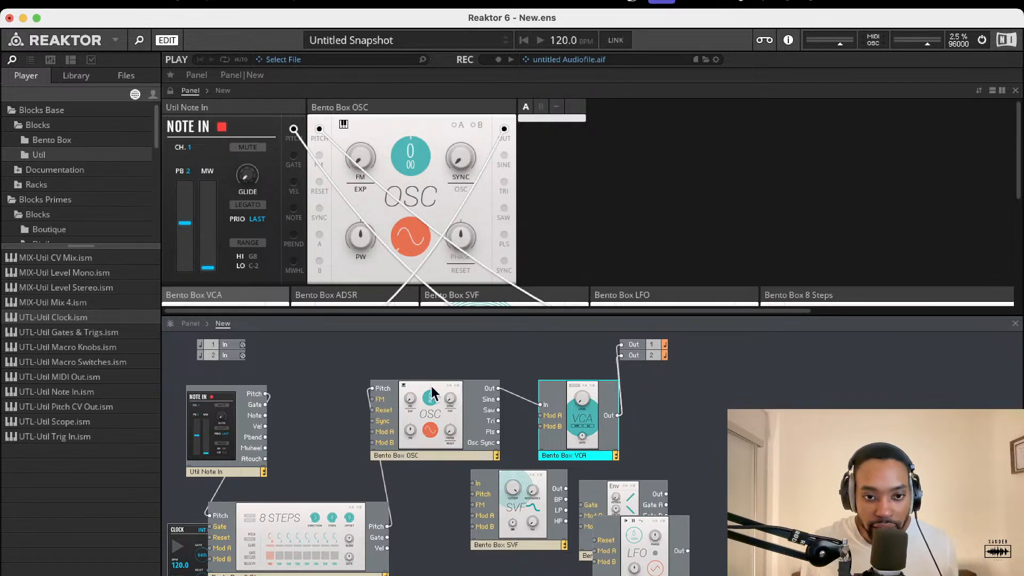
Swap the 8 Steps and VCA panels so 8 Steps leads the second row and the VCA follows the LFO
scroll(258, 252, down, 3)
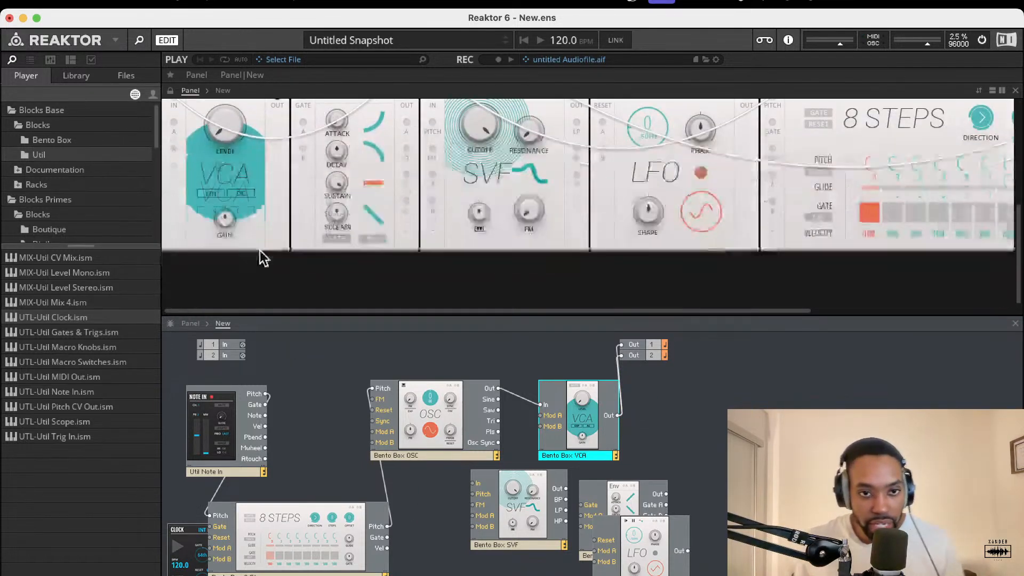
scroll(262, 254, up, 3)
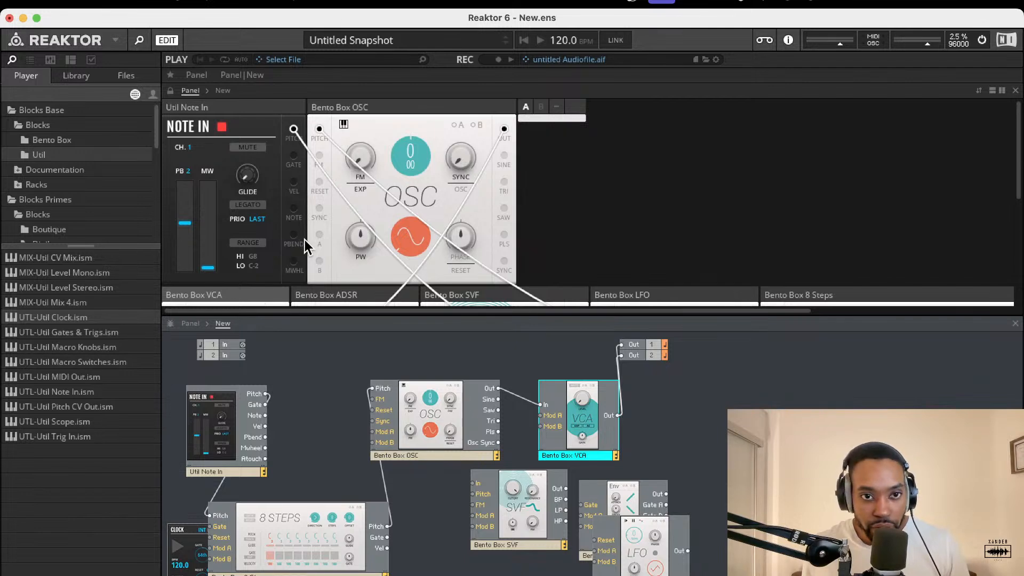
scroll(305, 239, down, 1)
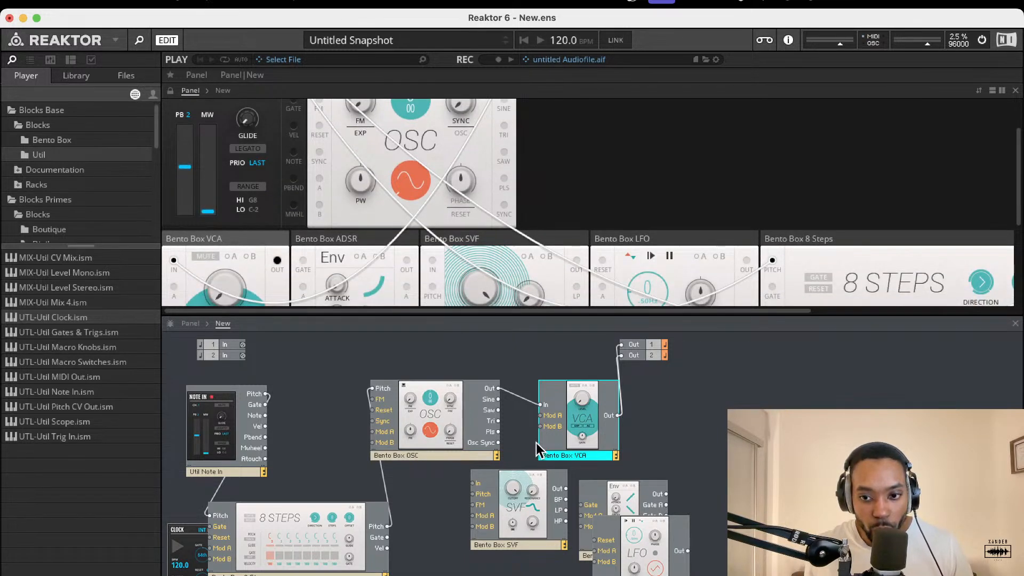
scroll(448, 288, down, 2)
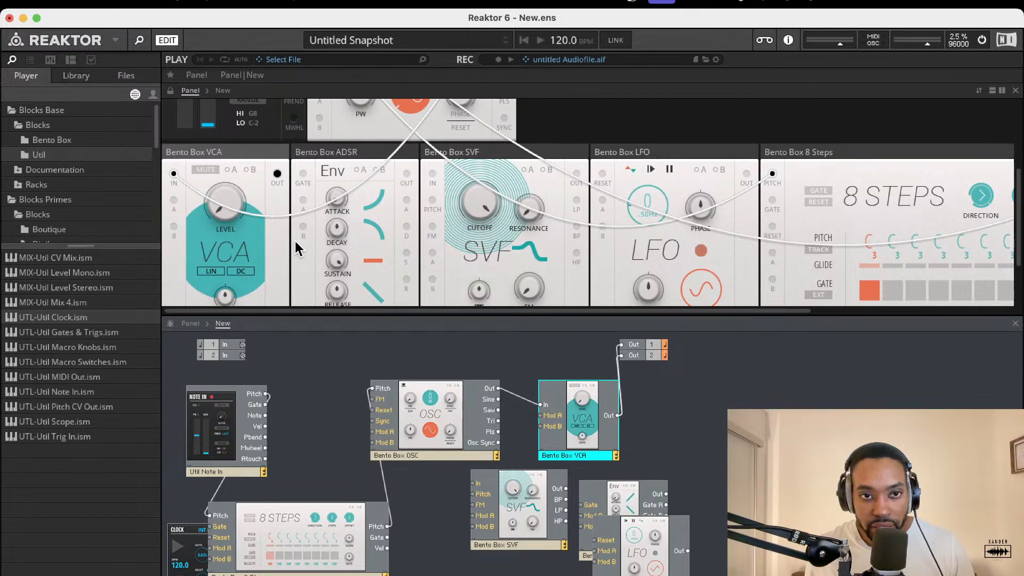
scroll(299, 248, up, 1)
mouse_move(248, 193)
mouse_down()
mouse_move(806, 248)
mouse_move(986, 217)
mouse_move(832, 223)
mouse_move(472, 192)
mouse_move(245, 197)
mouse_up()
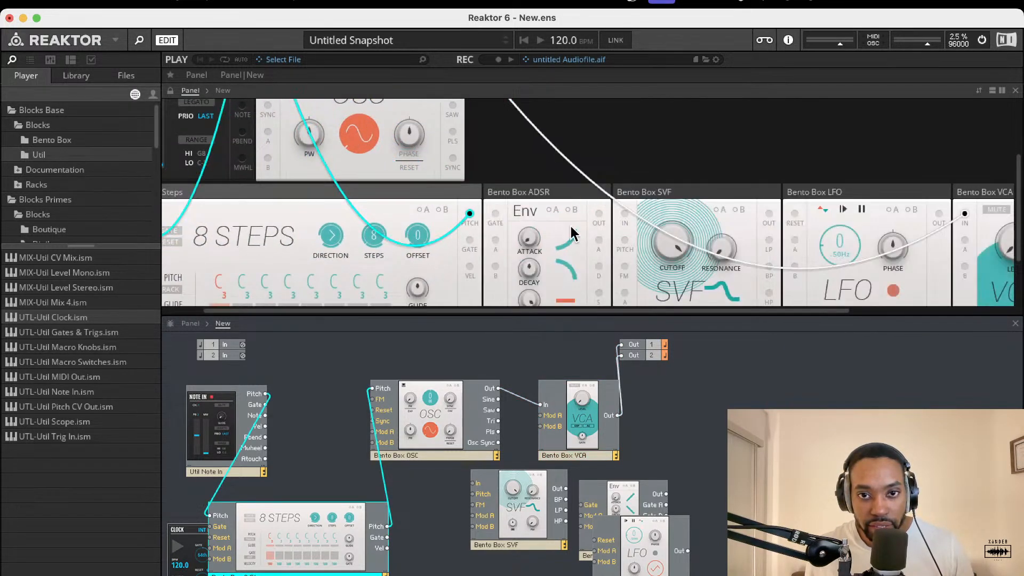
scroll(568, 228, up, 1)
drag(558, 232, 799, 247)
drag(601, 236, 862, 232)
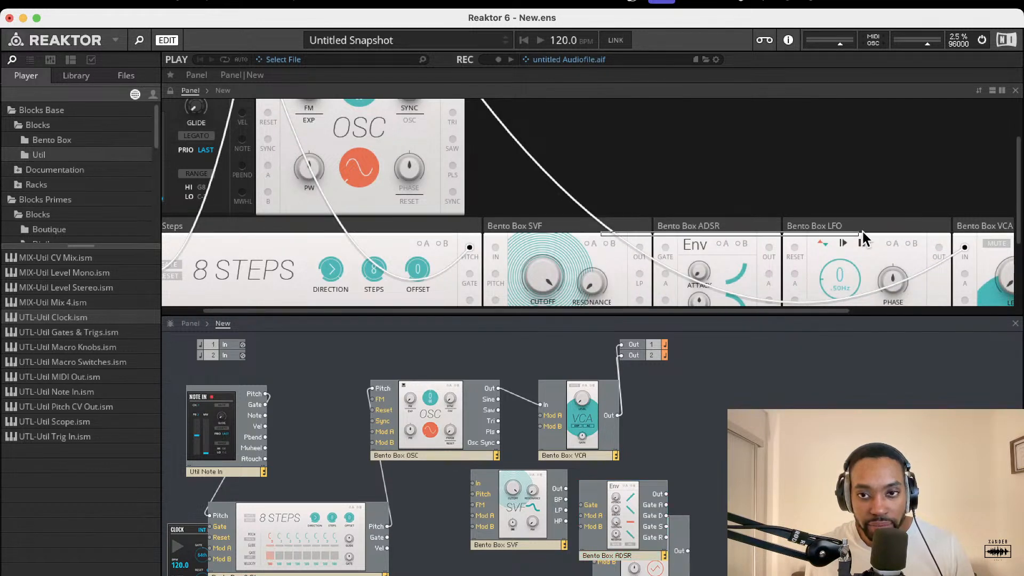
drag(587, 226, 911, 223)
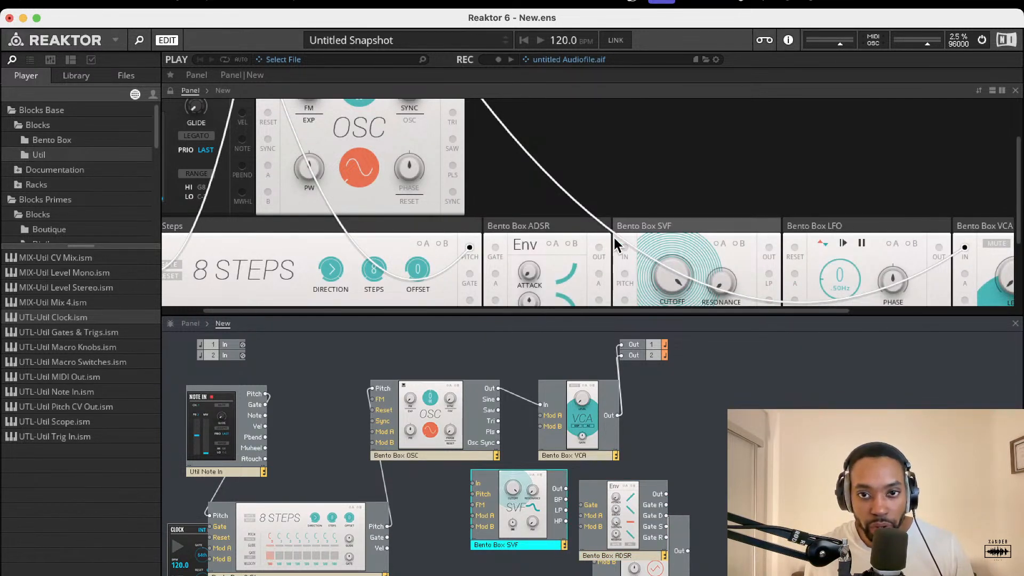
Move the 8 Steps panel to the upper row before the oscillator, and place Note In ahead of it
scroll(613, 230, down, 2)
drag(418, 183, 428, 28)
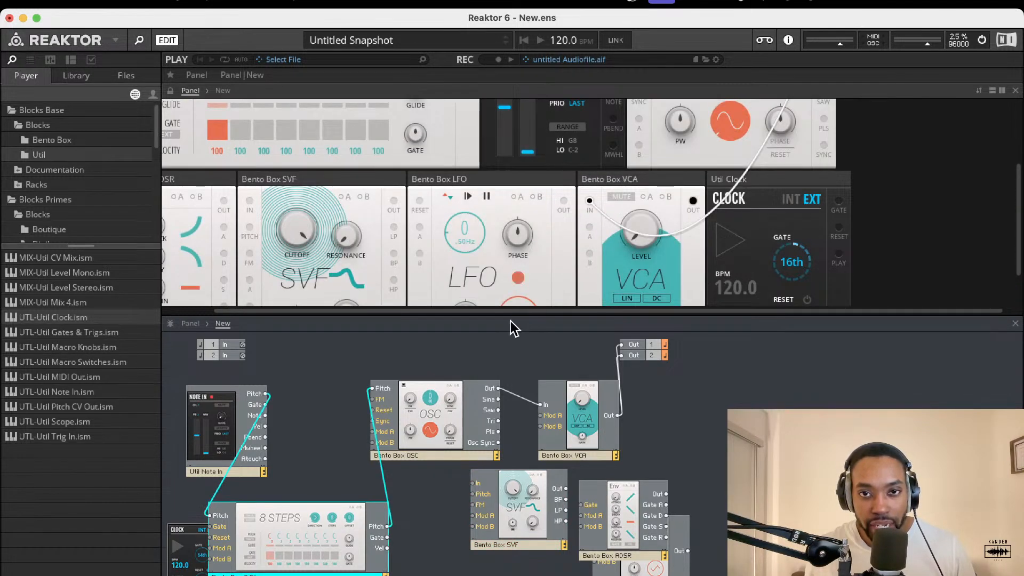
scroll(544, 299, up, 3)
click(496, 113)
drag(496, 115, 259, 118)
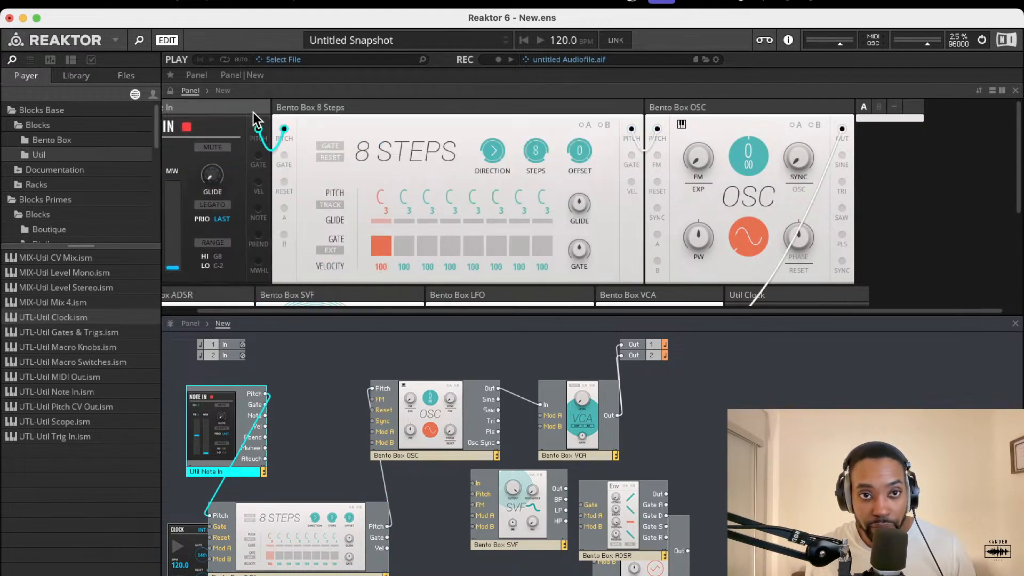
Move the LFO panel to the upper row between 8 Steps and the oscillator
scroll(661, 227, down, 4)
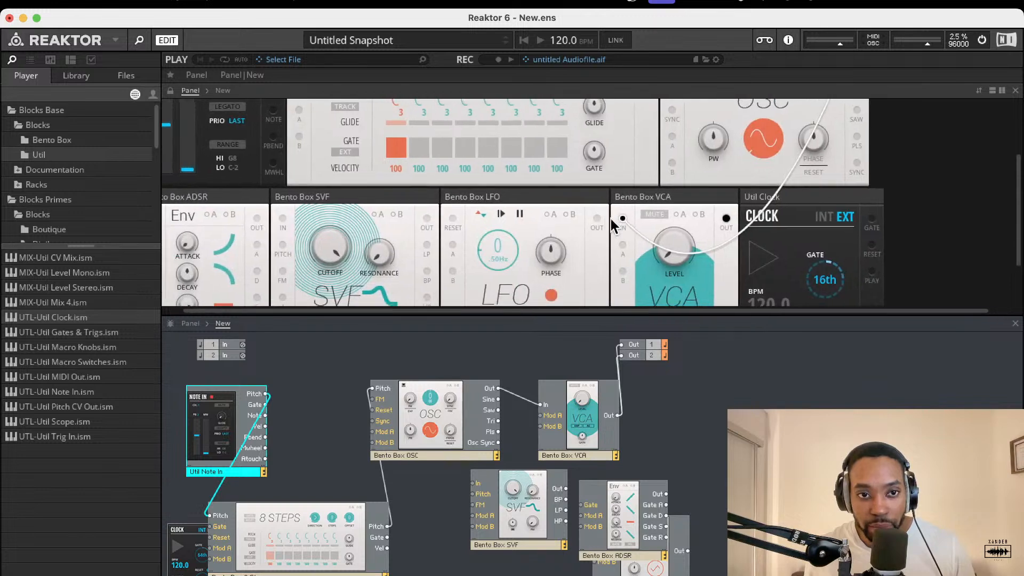
drag(486, 212, 596, 61)
scroll(553, 200, up, 4)
Move the Clock panel to the upper row between Note In and 8 Steps
scroll(551, 204, down, 5)
scroll(550, 212, left, 3)
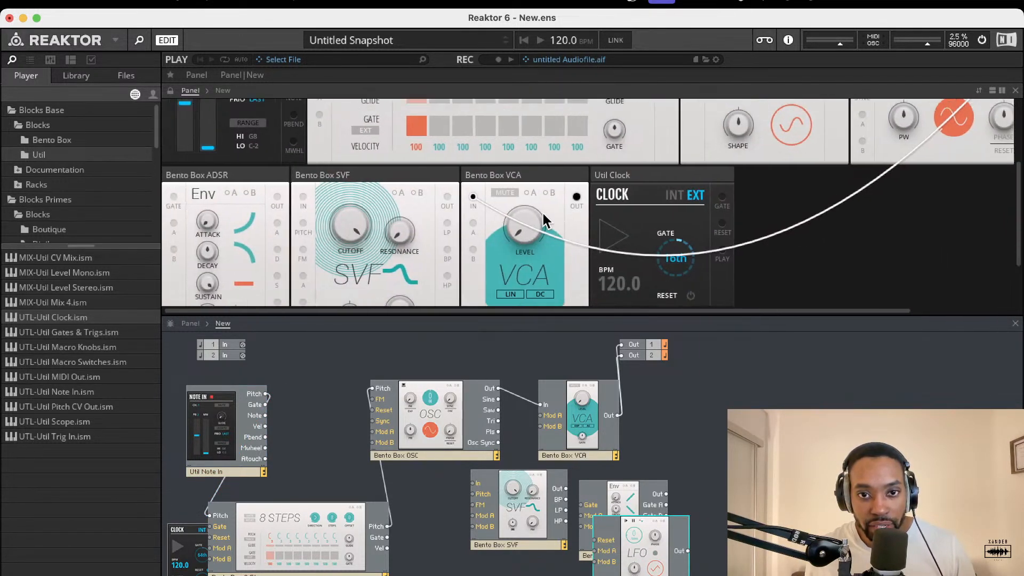
drag(652, 176, 324, 41)
scroll(533, 245, up, 4)
scroll(535, 251, down, 5)
scroll(535, 251, up, 5)
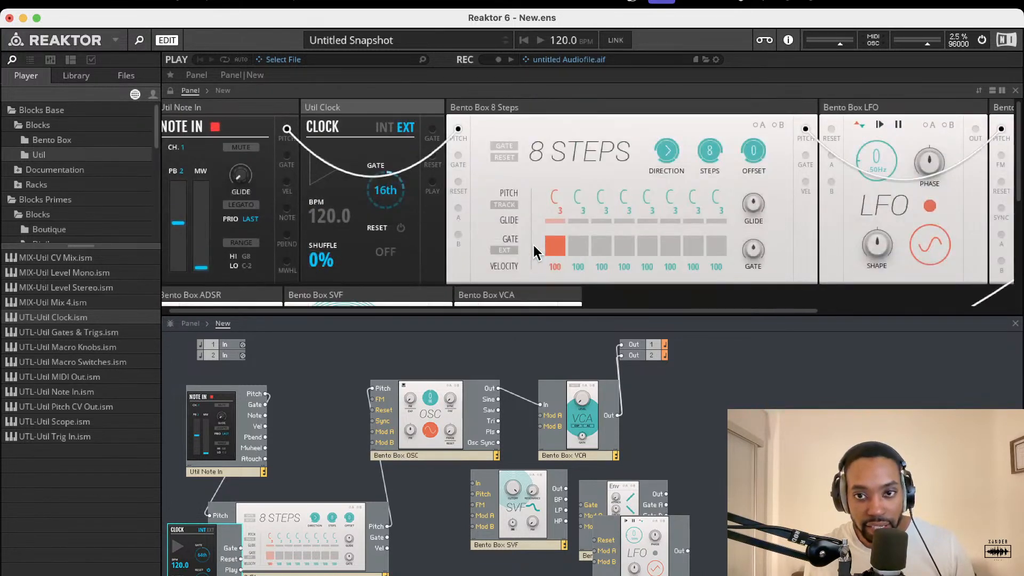
Activate the gates of steps 4 and 6 in the 8 Steps sequencer
scroll(535, 250, down, 4)
scroll(535, 251, right, 6)
scroll(535, 255, up, 4)
scroll(533, 246, left, 4)
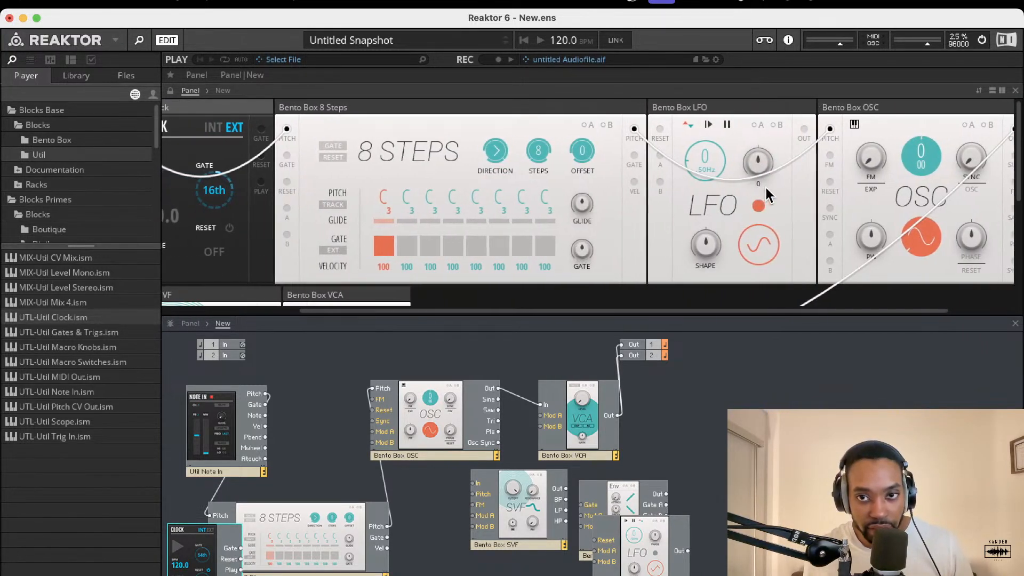
click(473, 246)
click(518, 245)
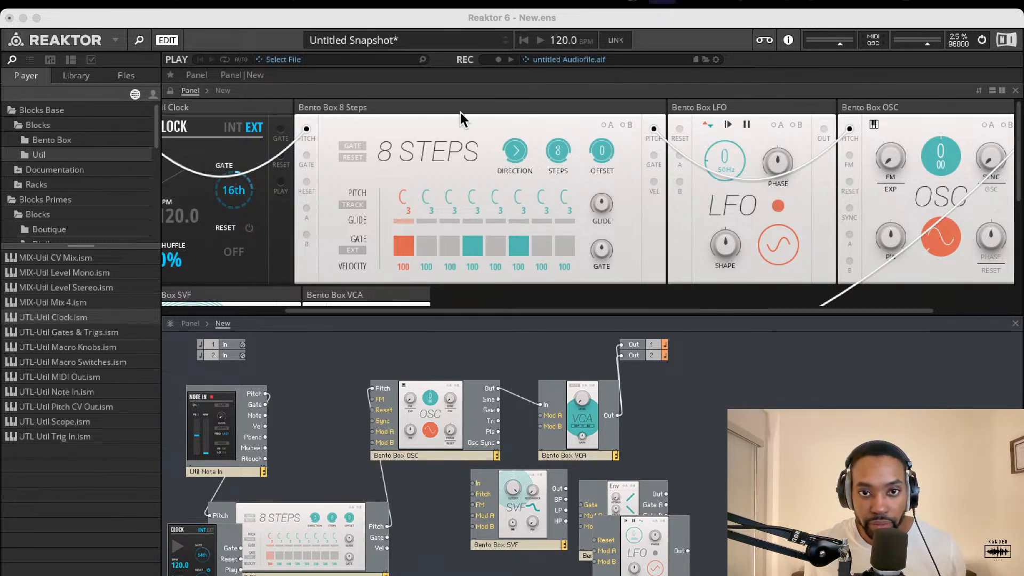
Raise the pitch of step 1 to F3 and step 2 to A4 in the 8 Steps sequencer
click(404, 202)
drag(404, 202, 430, 184)
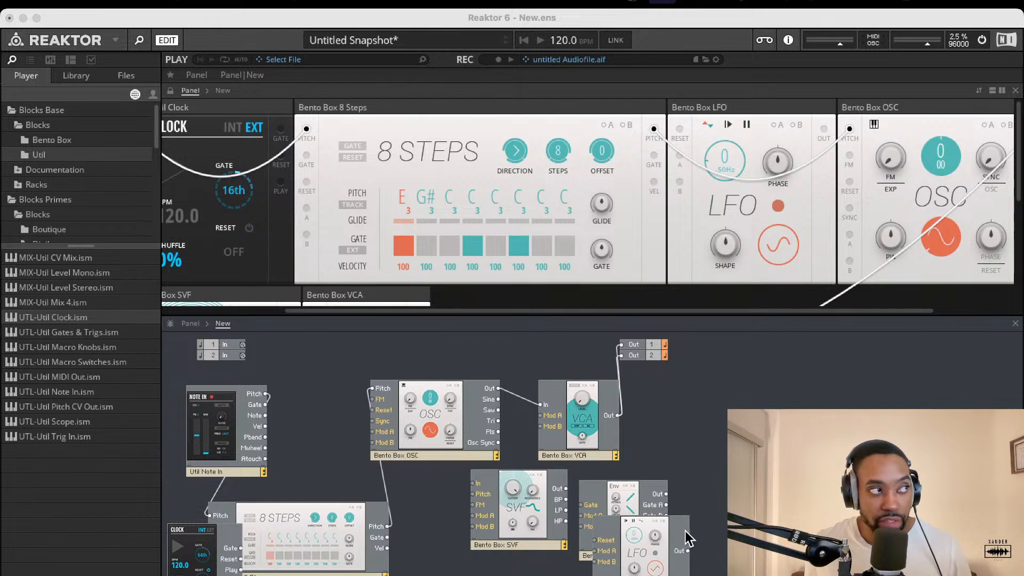
drag(422, 198, 400, 196)
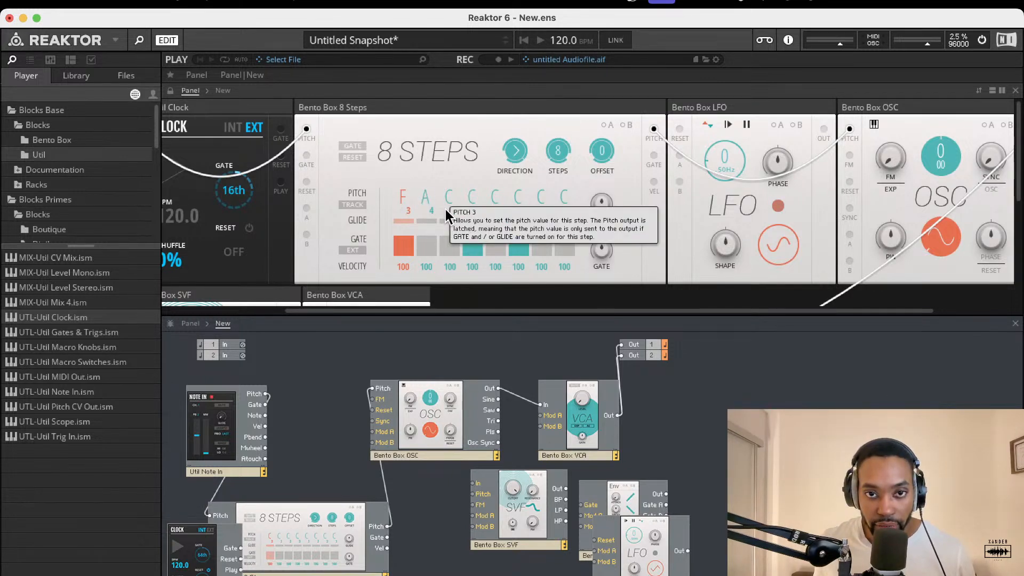
Set the pitch of step 2 to G4 and step 3 to G#3 in the 8 Steps sequencer
drag(449, 197, 453, 199)
scroll(453, 199, up, 1)
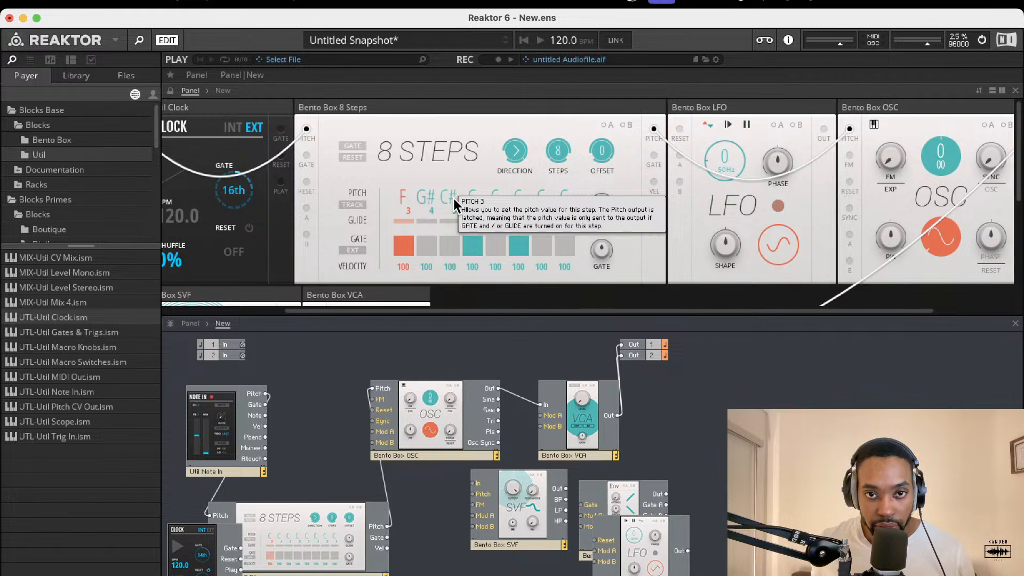
scroll(453, 198, up, 1)
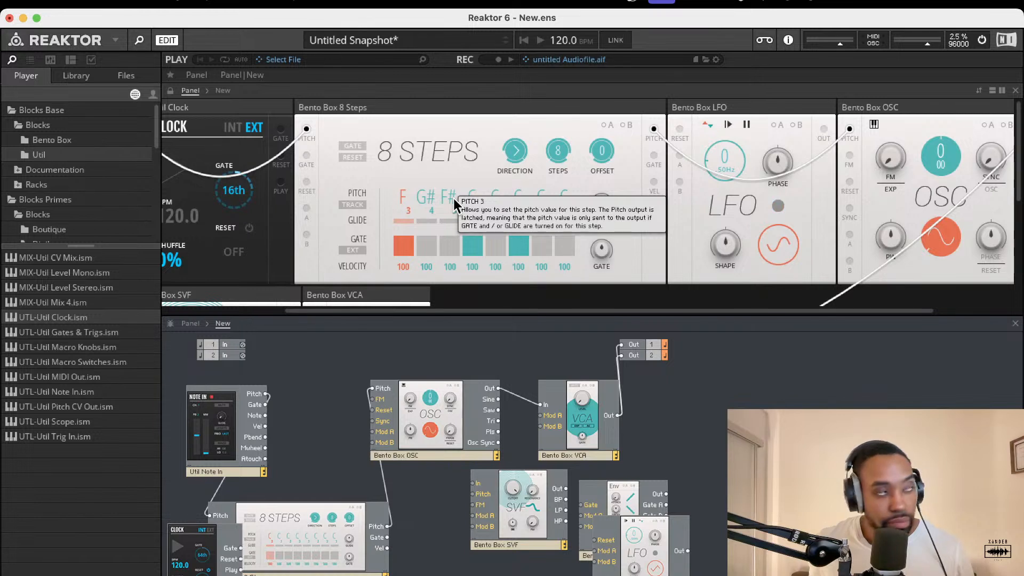
scroll(453, 199, down, 1)
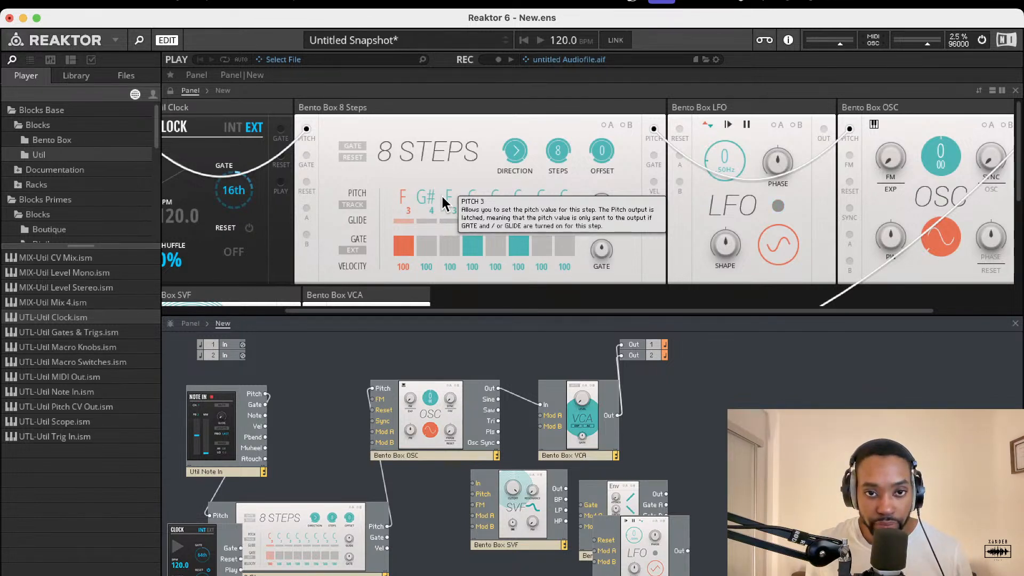
scroll(430, 196, up, 1)
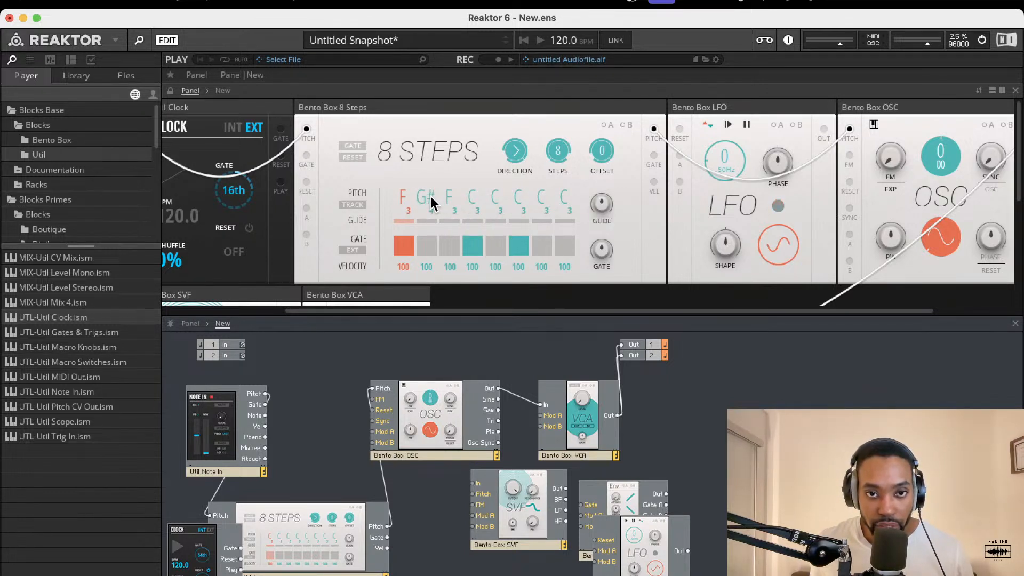
scroll(430, 197, down, 2)
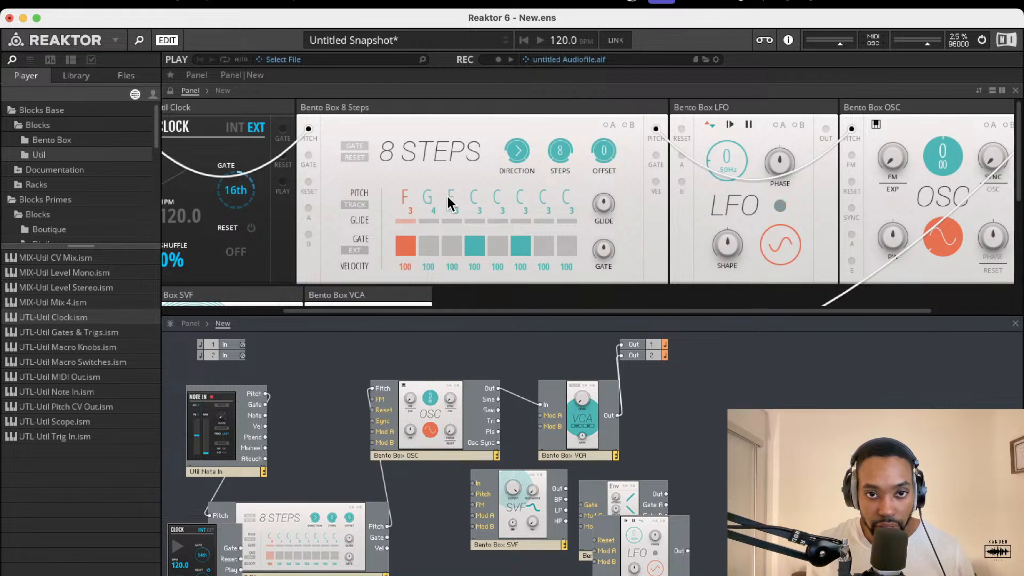
scroll(456, 197, right, 1)
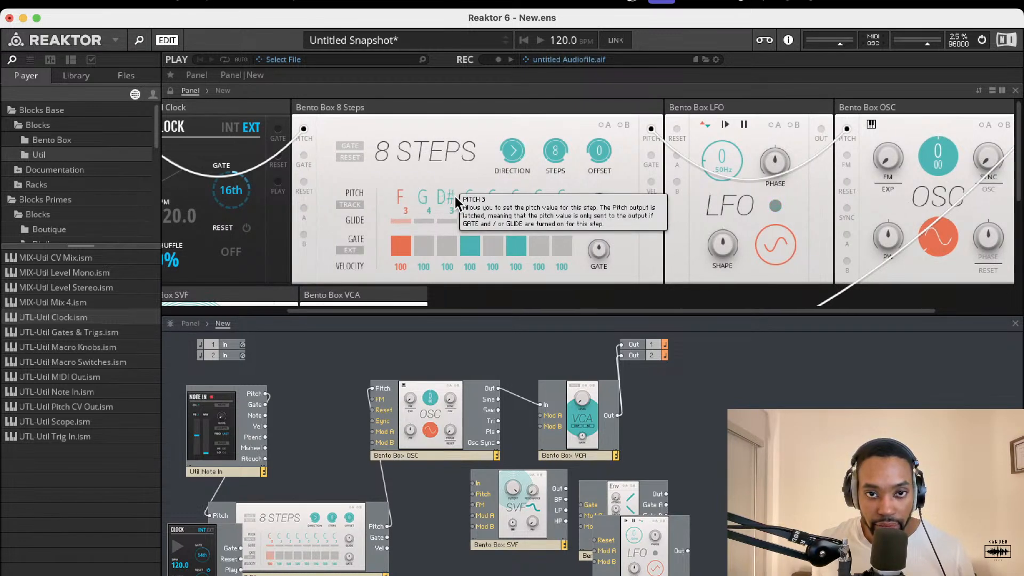
scroll(455, 196, down, 1)
scroll(456, 196, up, 2)
scroll(455, 196, up, 4)
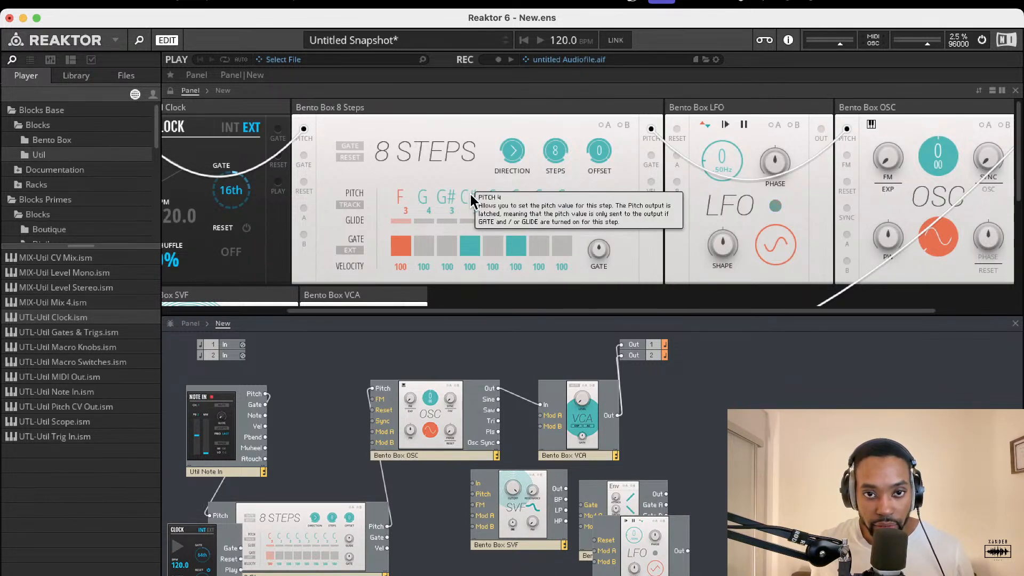
Raise the pitch of step 4 in the 8 Steps sequencer to A#3
scroll(471, 194, up, 1)
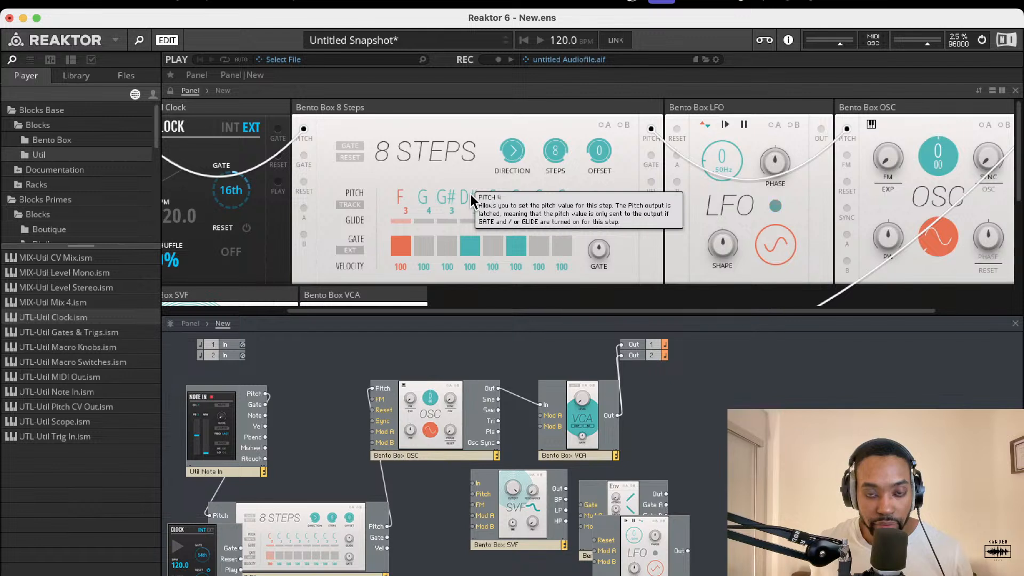
scroll(470, 194, up, 1)
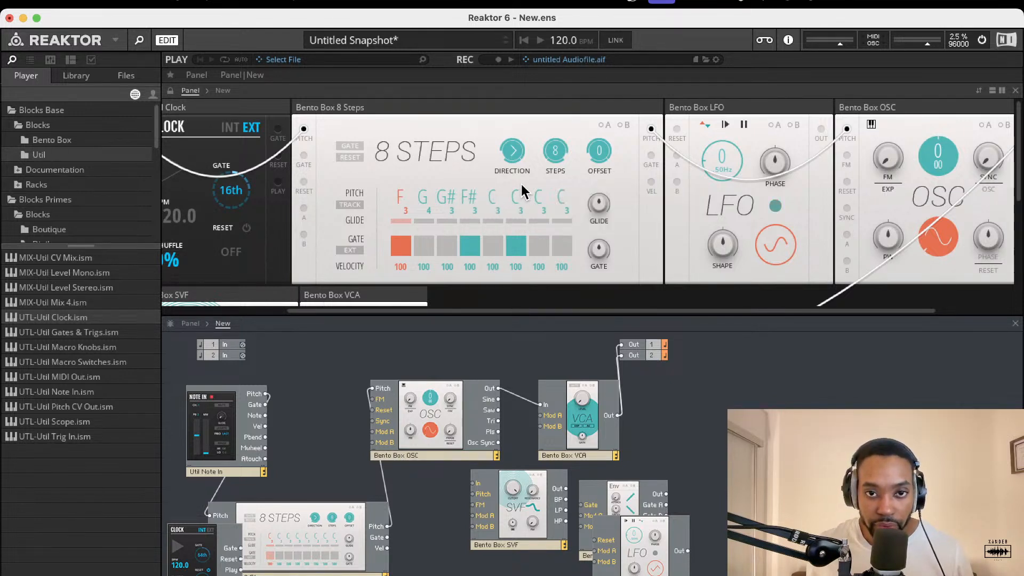
key(Up)
key(Up)
key(Up)
key(Up)
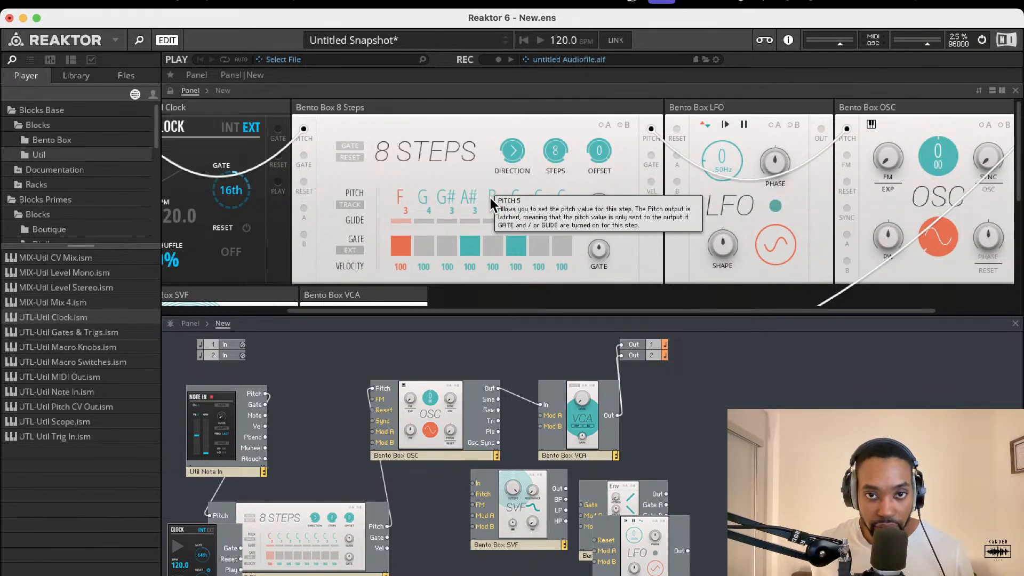
Try C#3 as the pitch of step 5 and A2 as the pitch of step 6 in the 8 Steps sequencer
scroll(491, 198, up, 1)
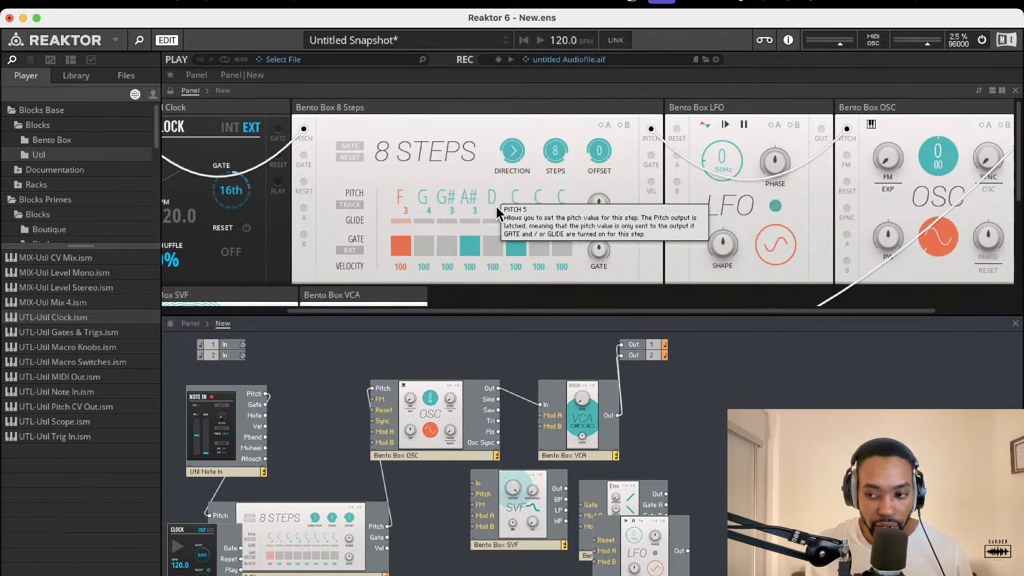
scroll(496, 206, down, 1)
scroll(496, 206, up, 1)
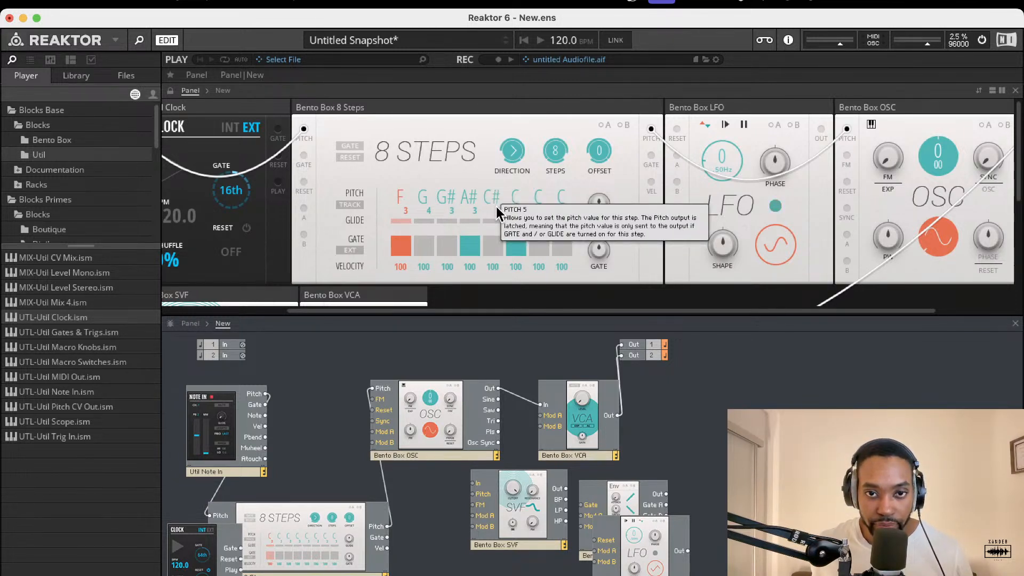
scroll(497, 207, down, 1)
scroll(516, 187, down, 1)
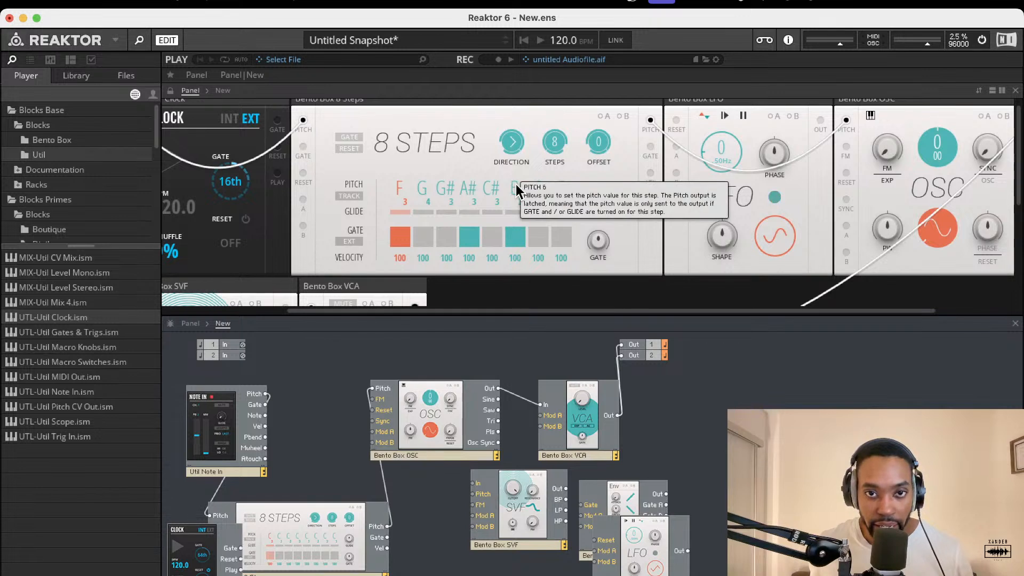
scroll(516, 187, down, 1)
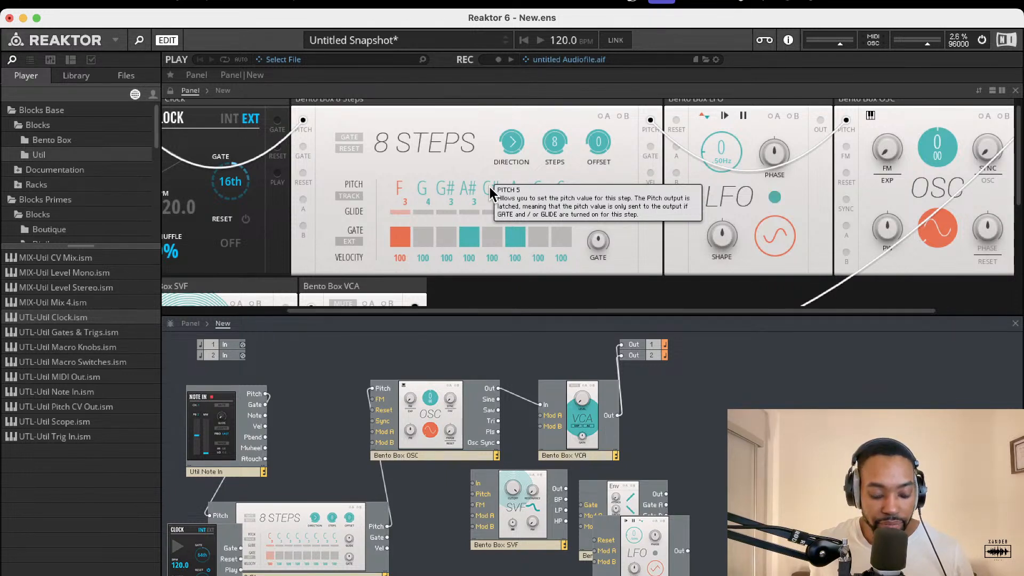
Try different pitches for step 5 of the 8 Steps sequencer and settle on C2
scroll(489, 187, up, 1)
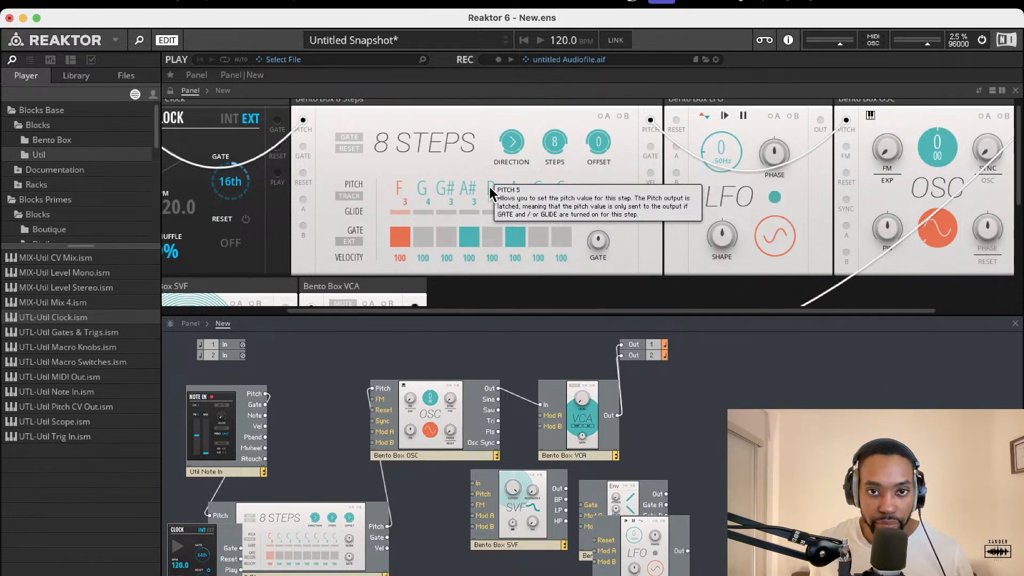
scroll(489, 187, down, 1)
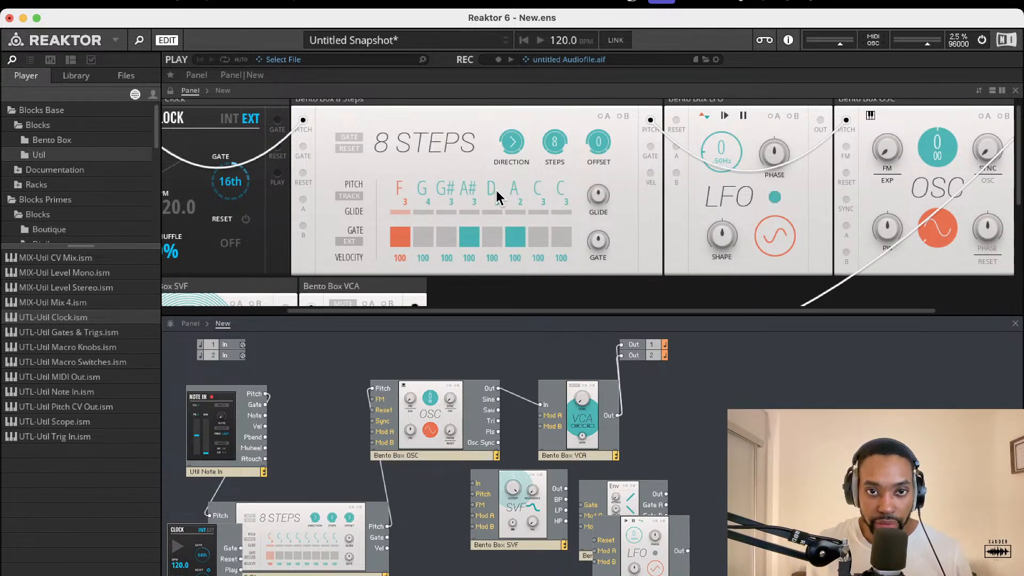
scroll(490, 190, down, 1)
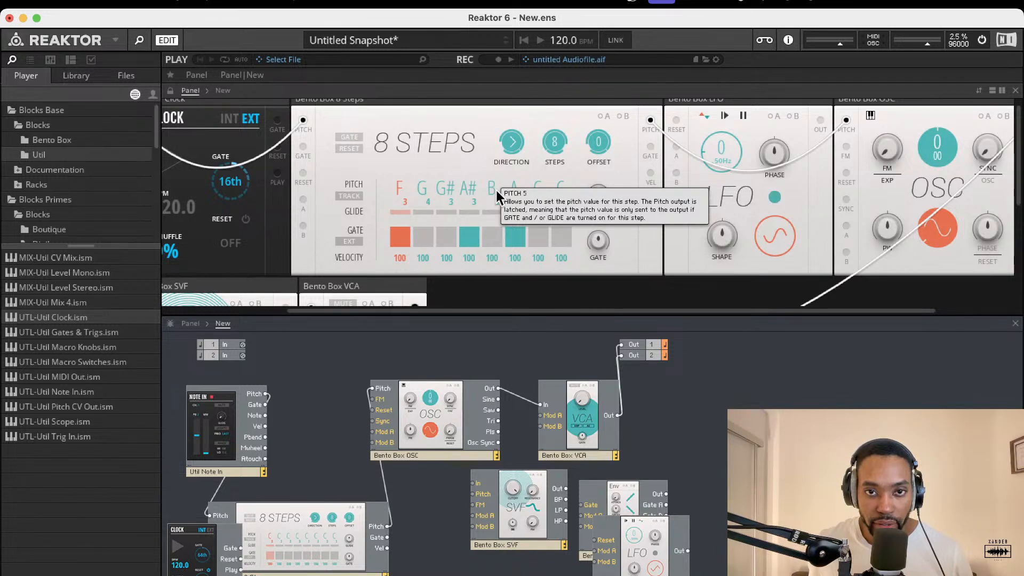
scroll(495, 190, down, 1)
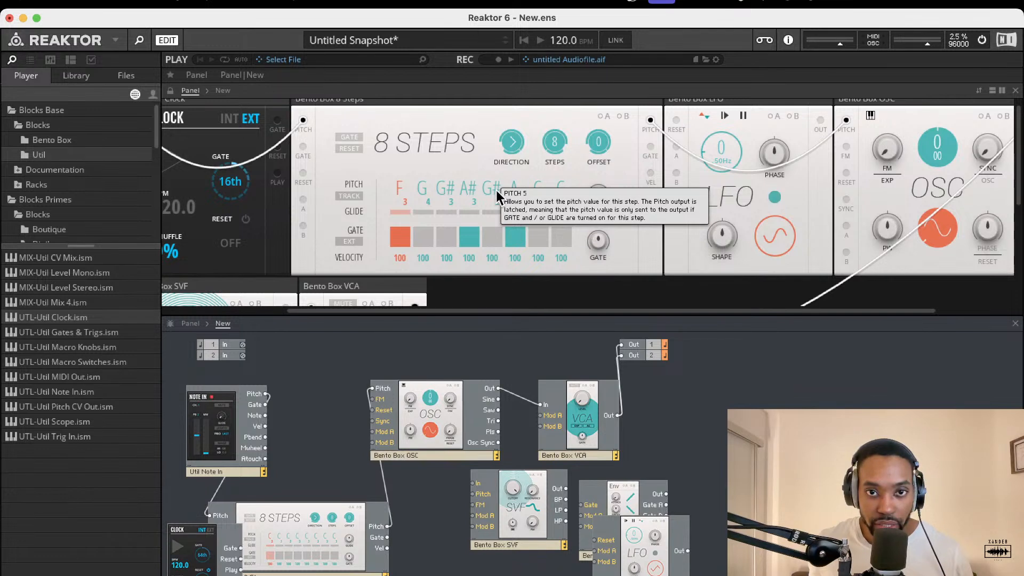
scroll(496, 189, down, 2)
scroll(496, 189, down, 1)
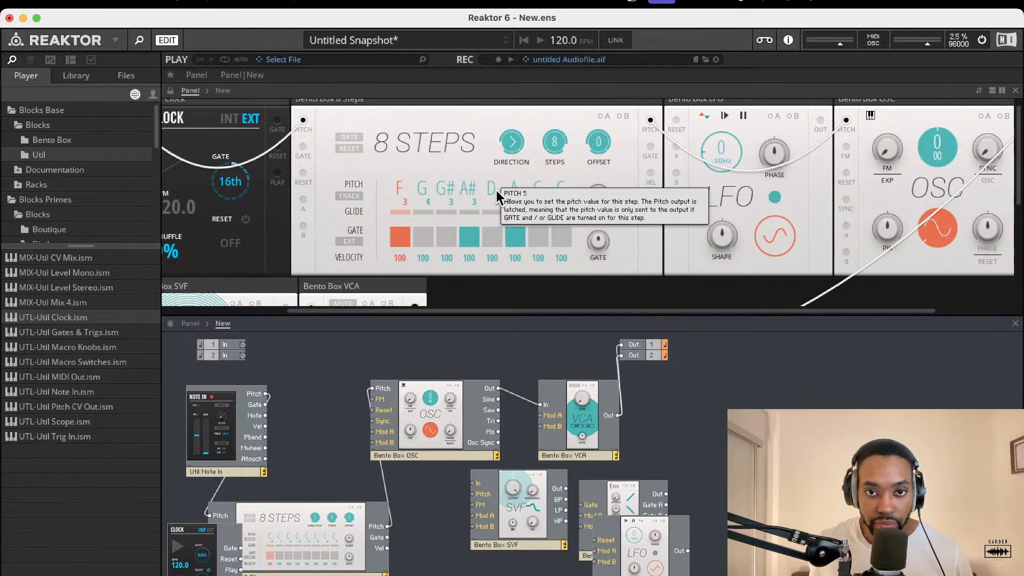
scroll(496, 190, down, 1)
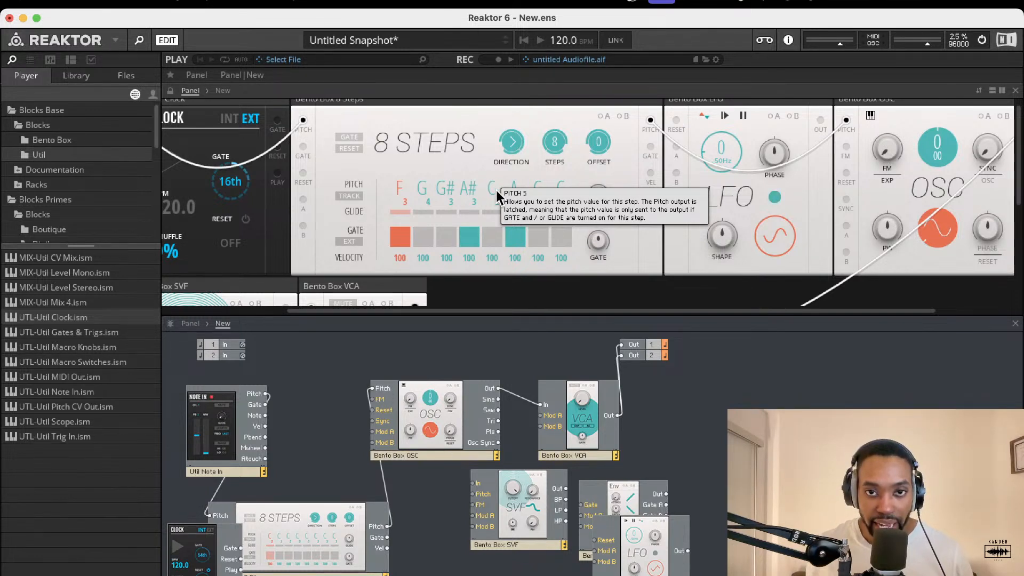
scroll(496, 190, down, 2)
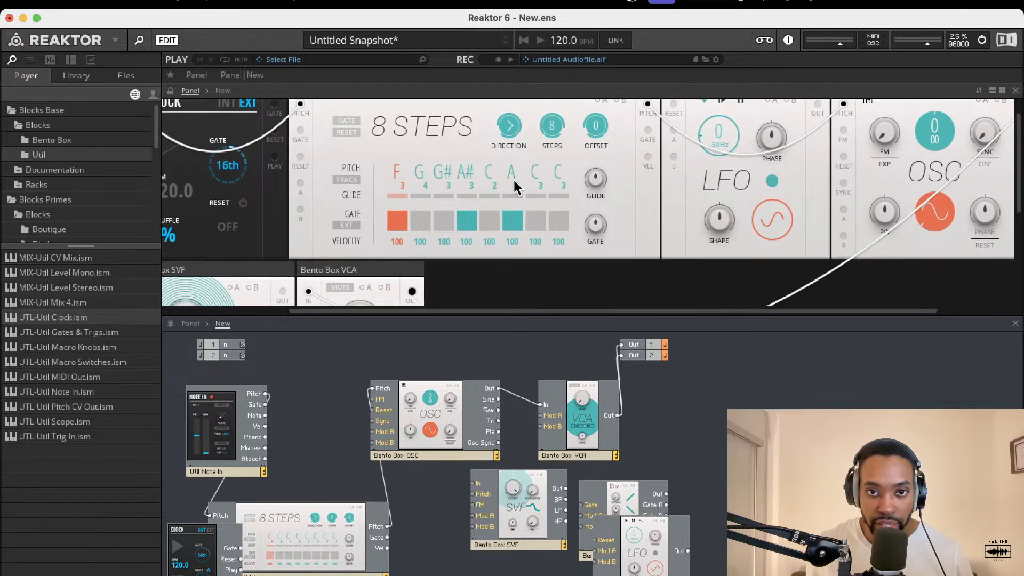
Lower the pitch of step 6 to C#2 and step 7 to D#2 in the 8 Steps sequencer
scroll(513, 177, down, 1)
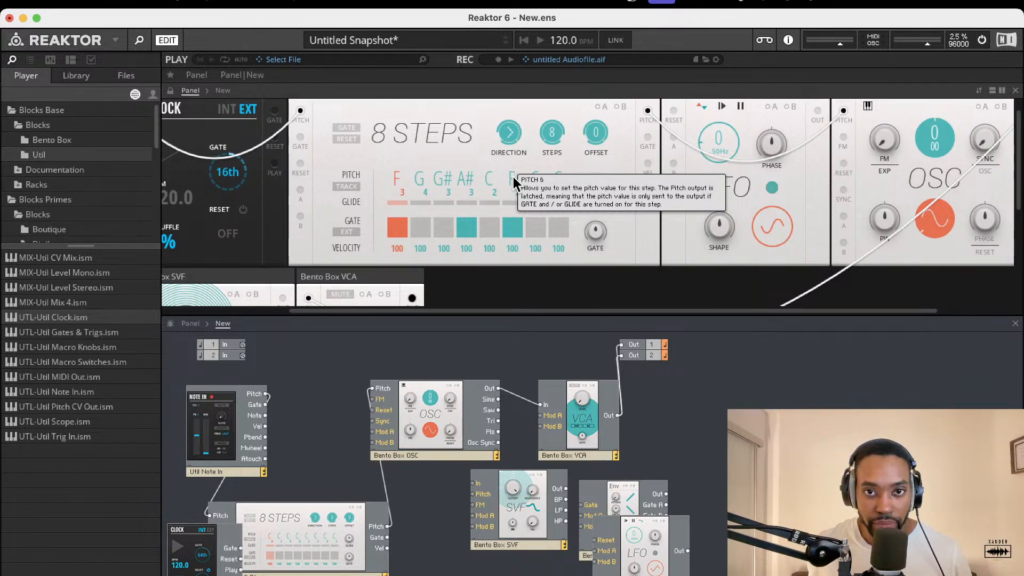
scroll(513, 177, down, 2)
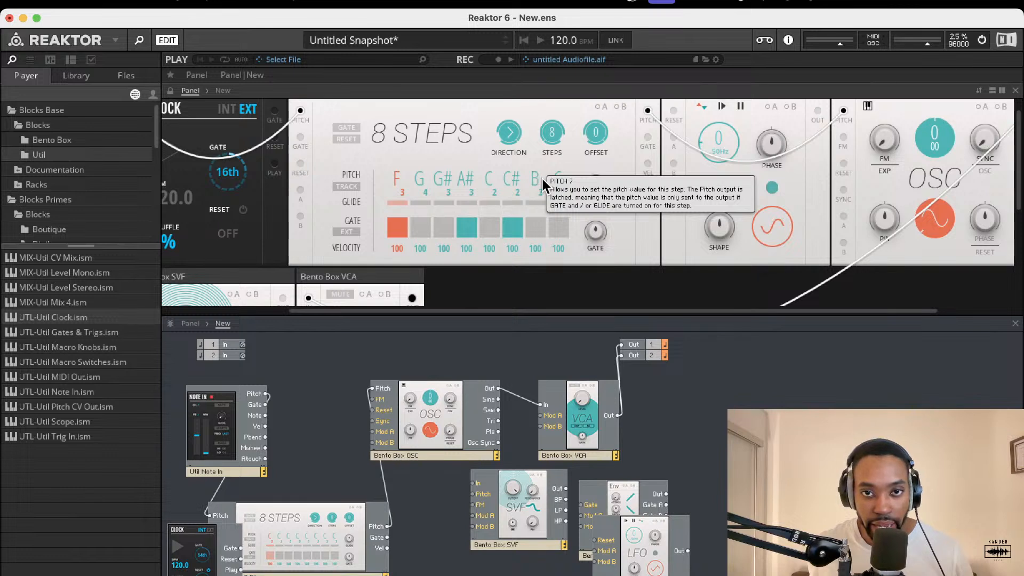
scroll(542, 180, down, 1)
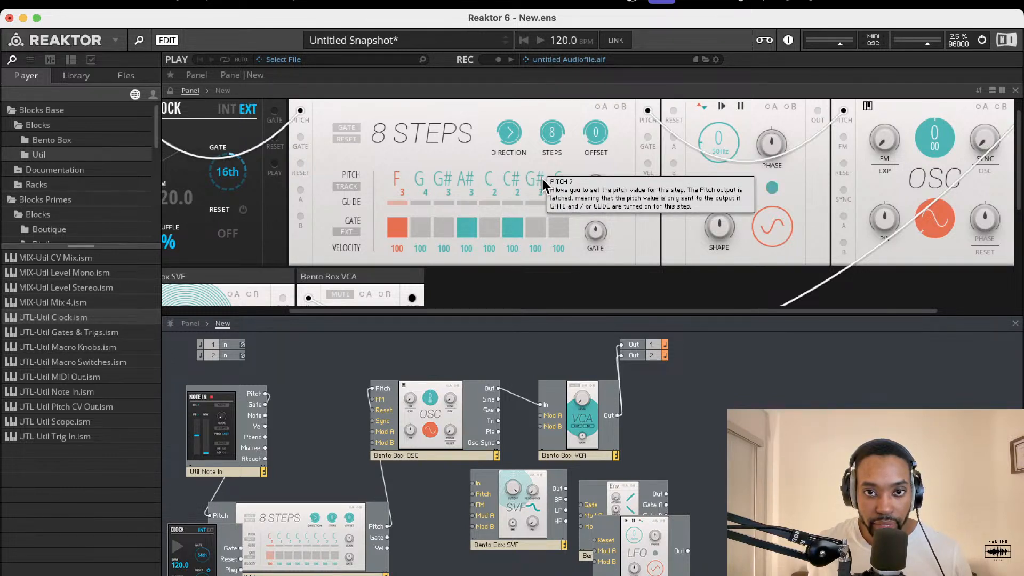
scroll(542, 181, down, 1)
scroll(542, 181, down, 1)
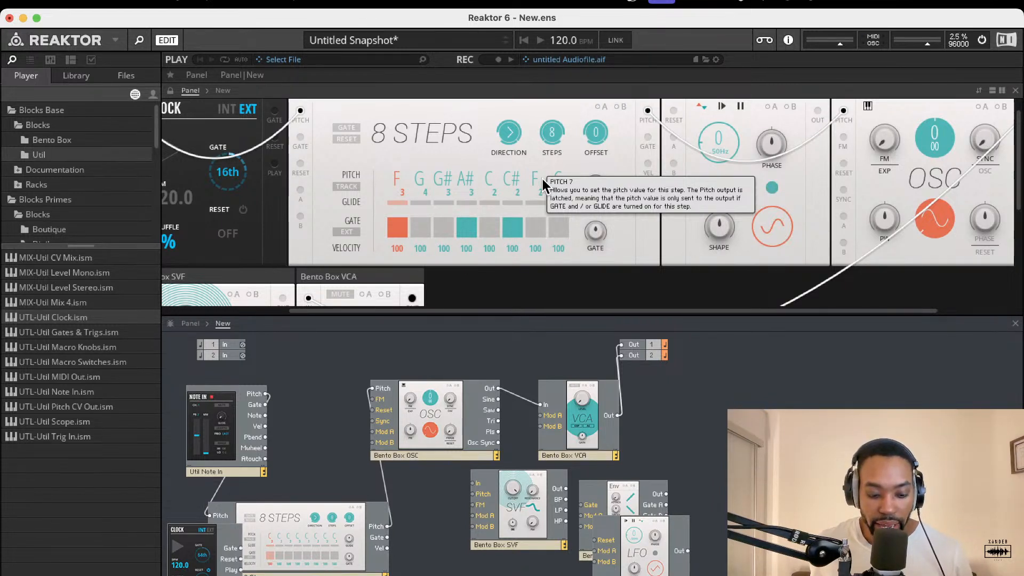
scroll(542, 178, down, 1)
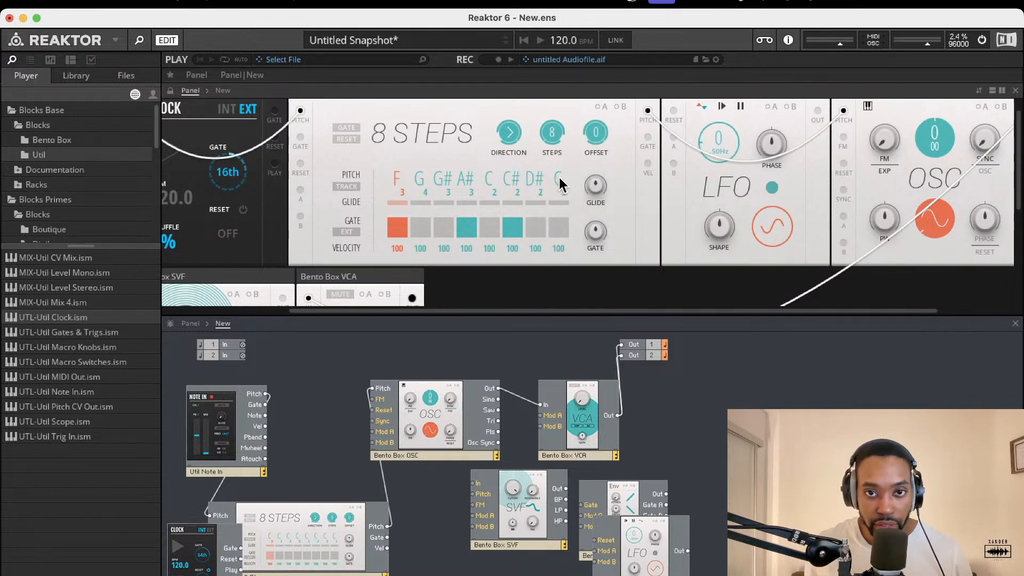
Set the pitch of step 8 to F3 and activate the gates of steps 7 and 2 in the 8 Steps sequencer
scroll(561, 178, up, 1)
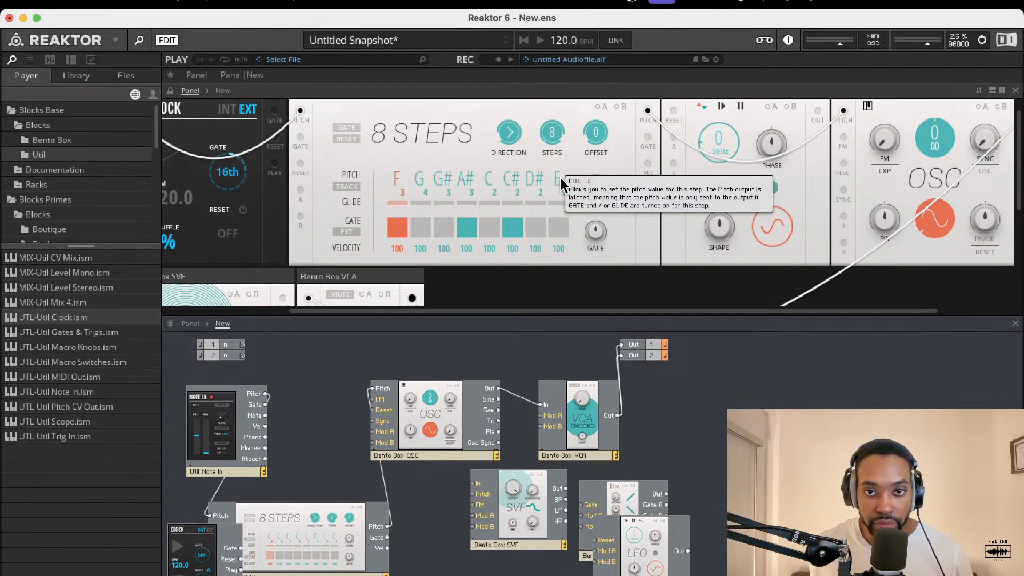
click(536, 228)
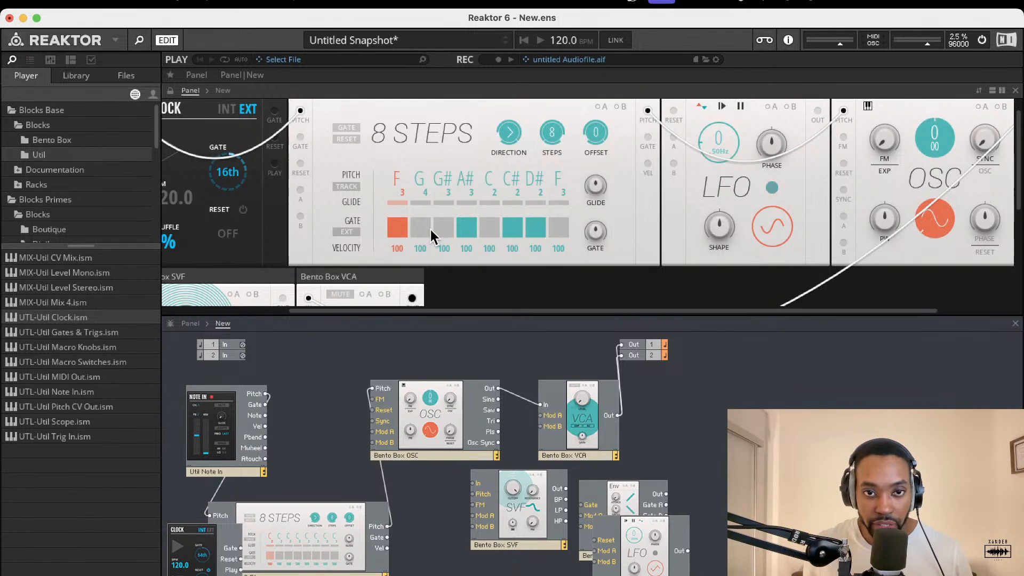
click(425, 227)
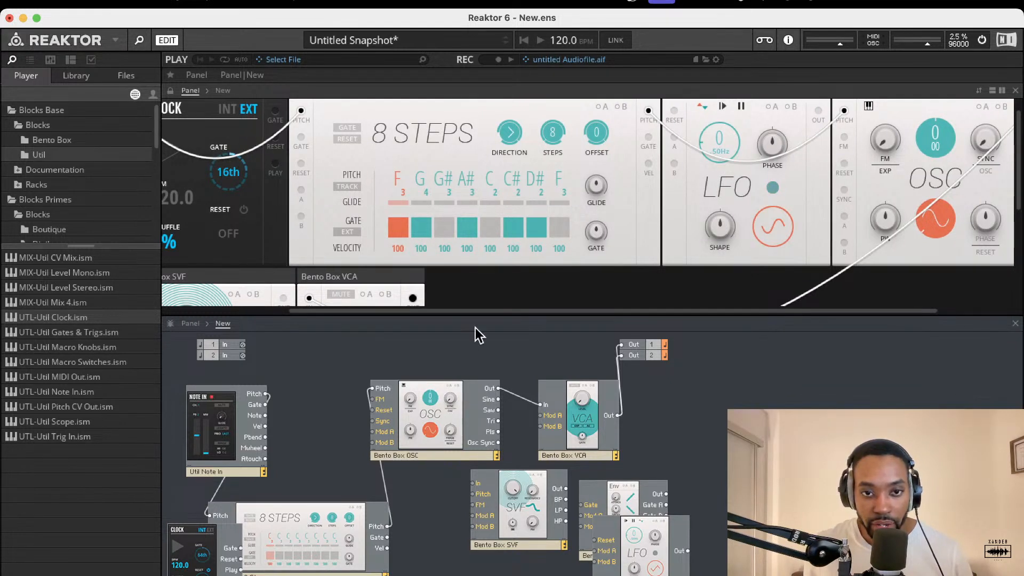
Switch the Clock block to INT and shift the oscillator module slightly up and to the right in the structure
scroll(315, 220, left, 2)
click(292, 109)
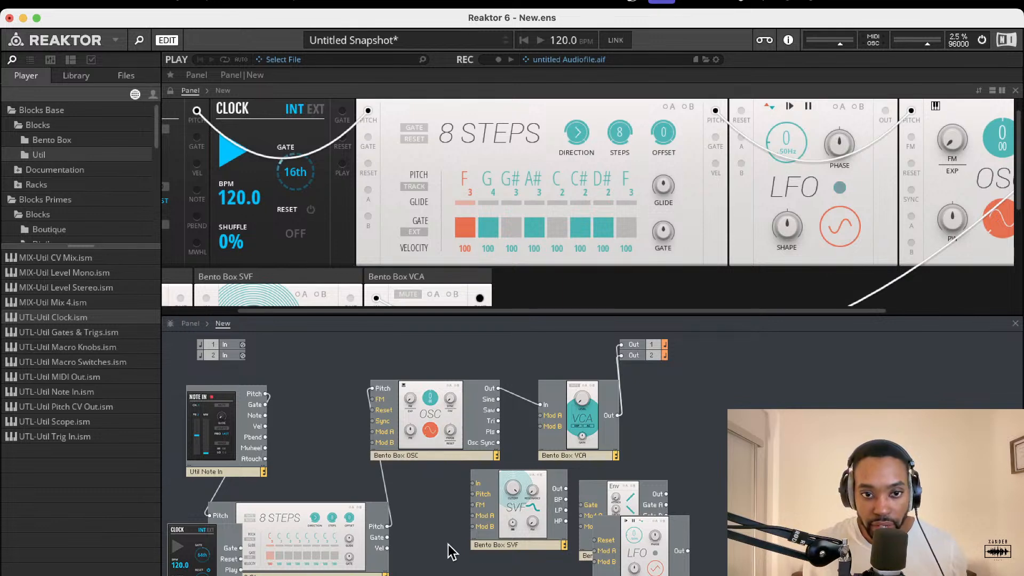
drag(447, 431, 455, 422)
Raise the level of the Bento Box VCA to 20.8
scroll(600, 281, down, 3)
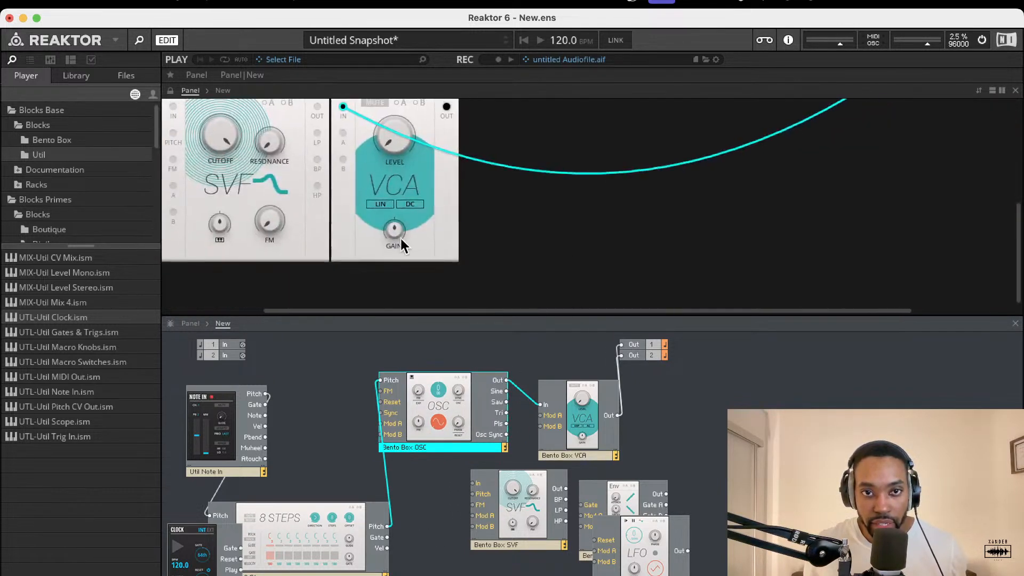
scroll(402, 235, up, 3)
drag(420, 184, 420, 143)
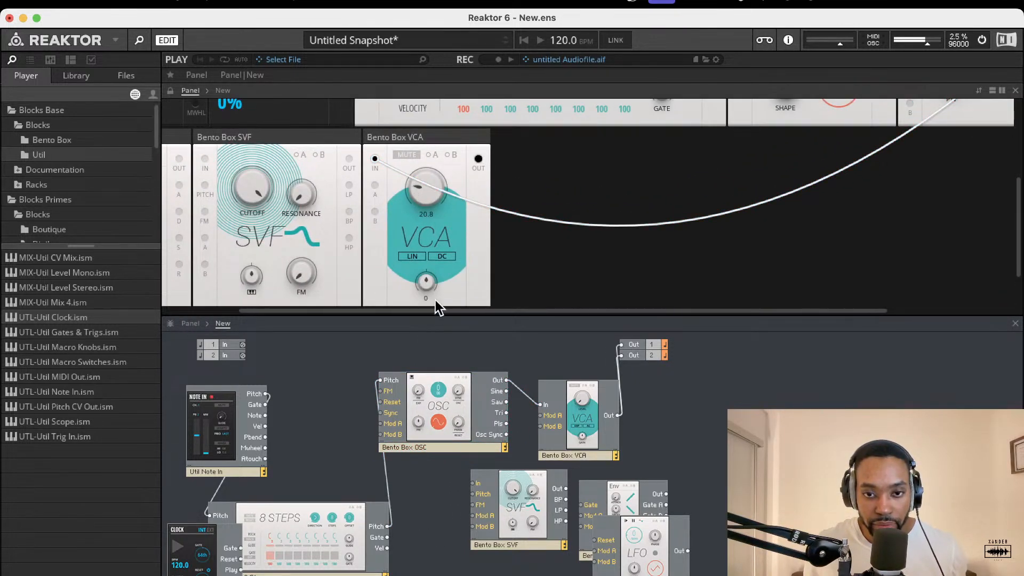
scroll(459, 288, up, 5)
scroll(865, 207, right, 5)
scroll(768, 212, left, 2)
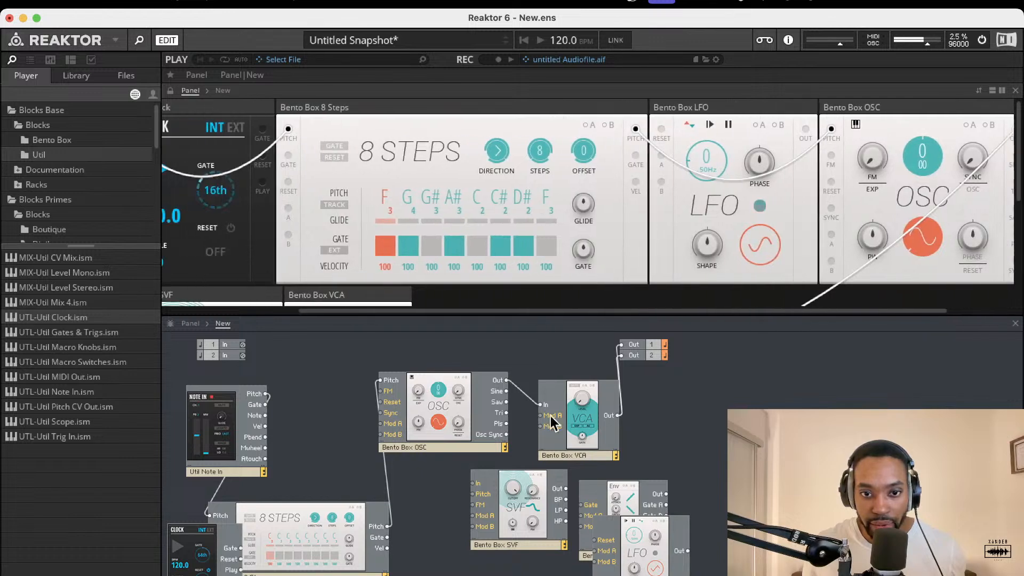
Raise the Bento Box OSC pitch to 22.00 and adjust the Bento Box LFO's rate
drag(417, 417, 408, 428)
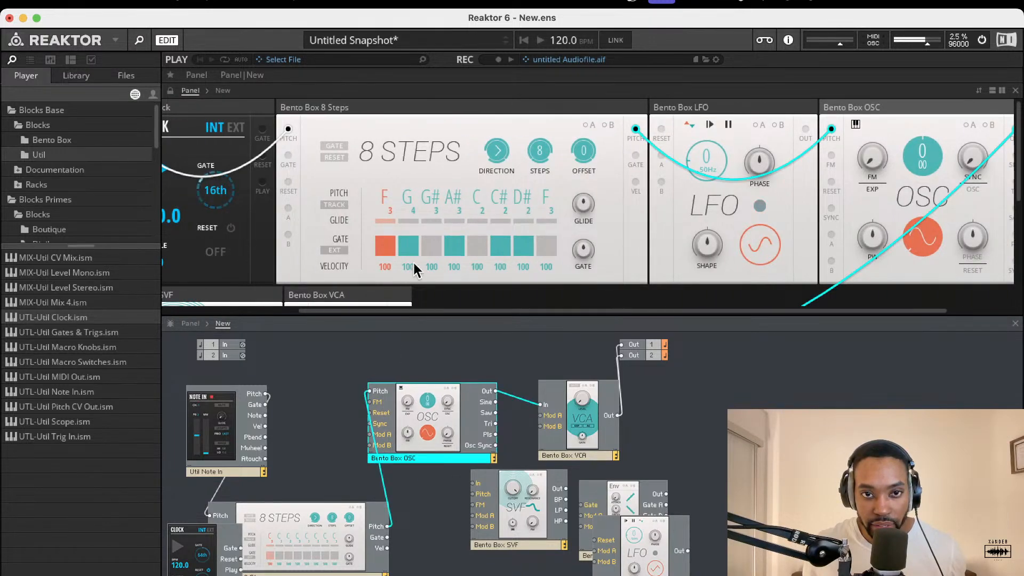
scroll(413, 260, left, 4)
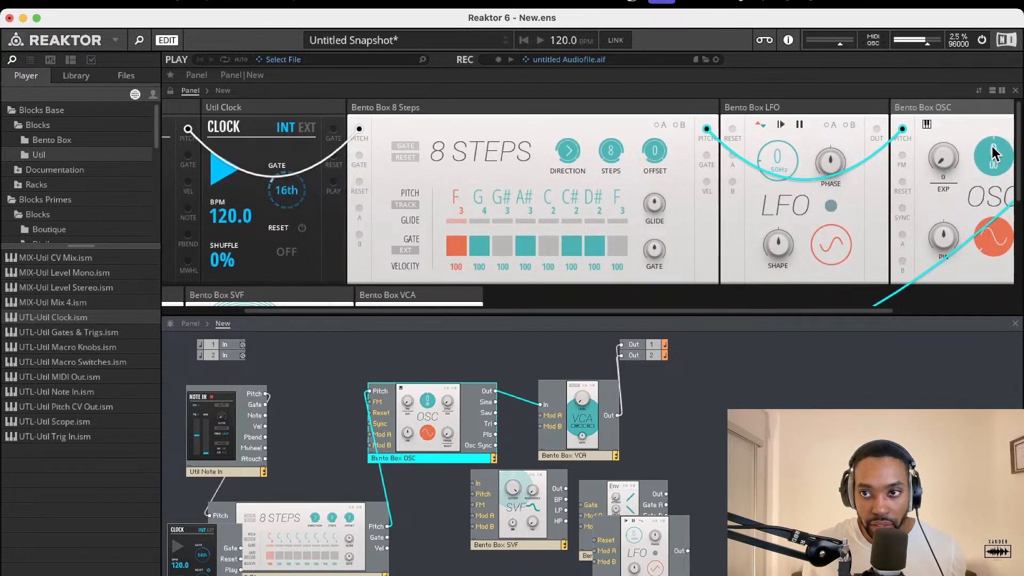
drag(990, 155, 1005, 24)
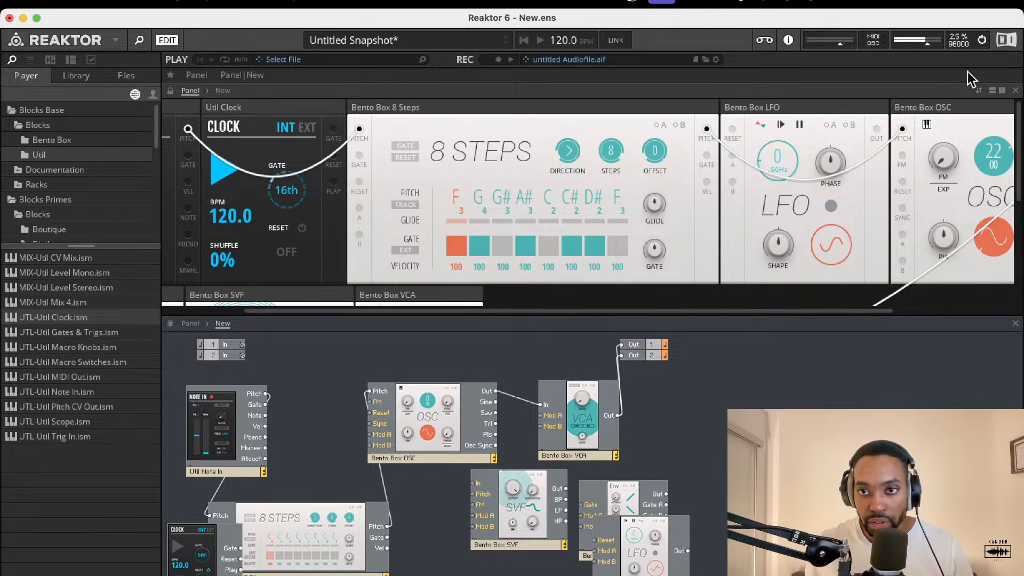
drag(769, 164, 744, 191)
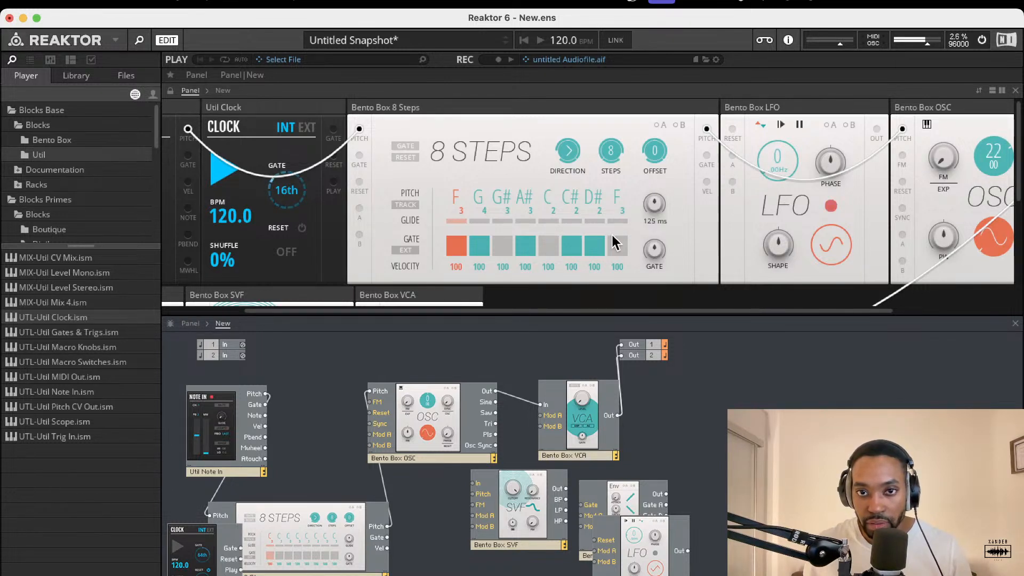
Try feeding the oscillator's Pitch input from the 8 Steps Gate output, and restore the cable to the 8 Steps Pitch output
drag(415, 415, 445, 411)
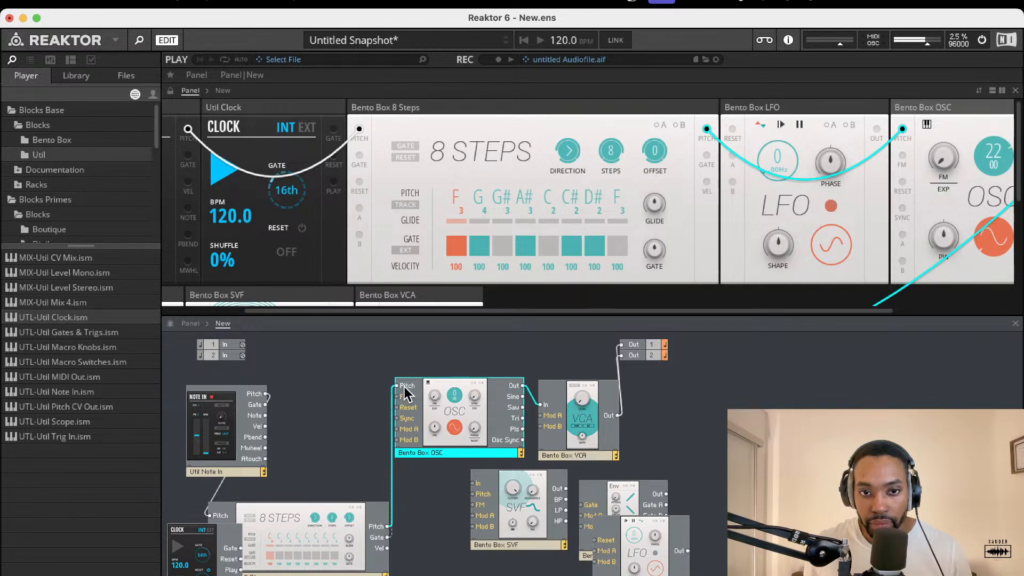
drag(404, 386, 404, 385)
drag(443, 429, 465, 543)
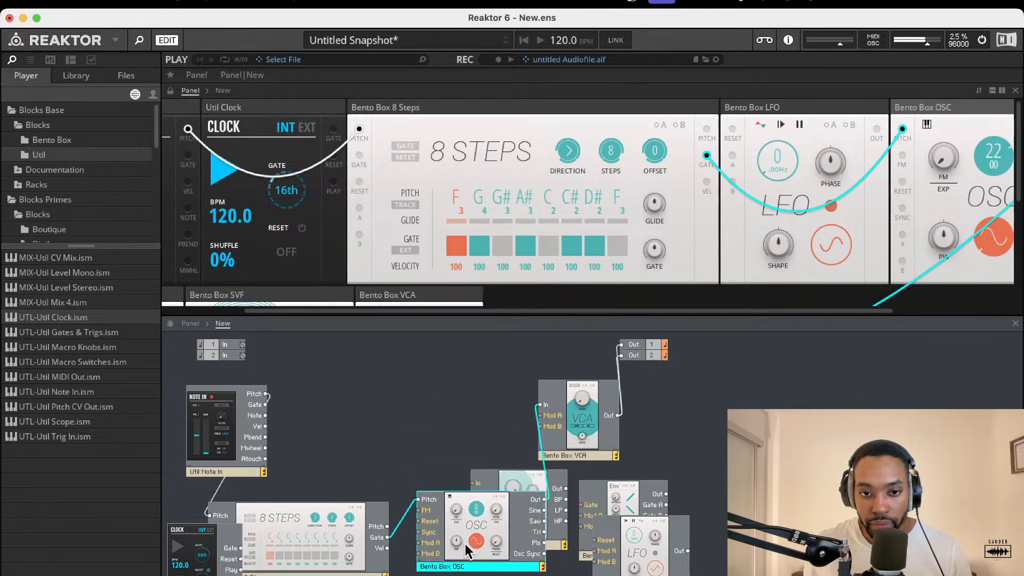
drag(388, 536, 387, 525)
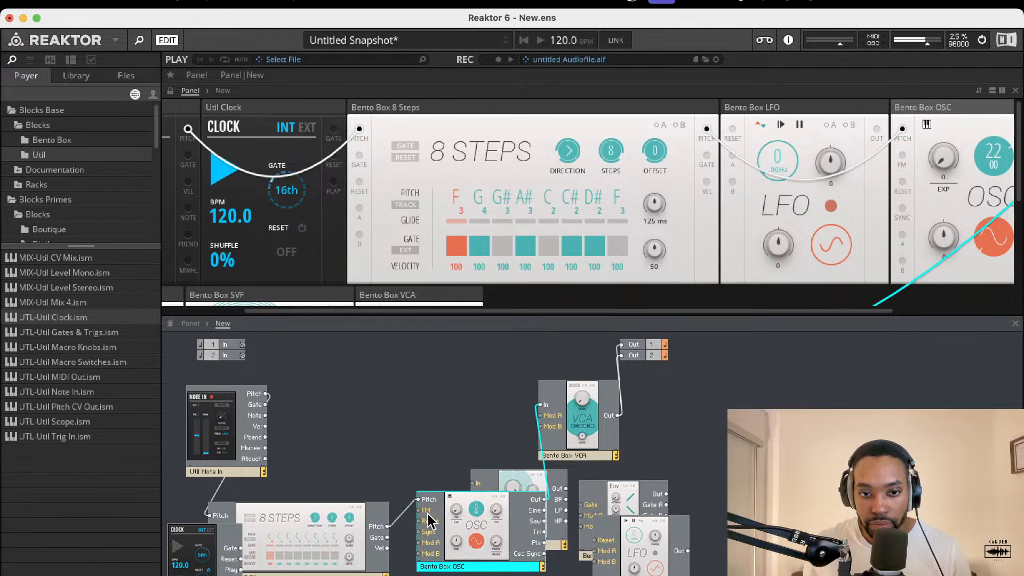
drag(445, 511, 465, 430)
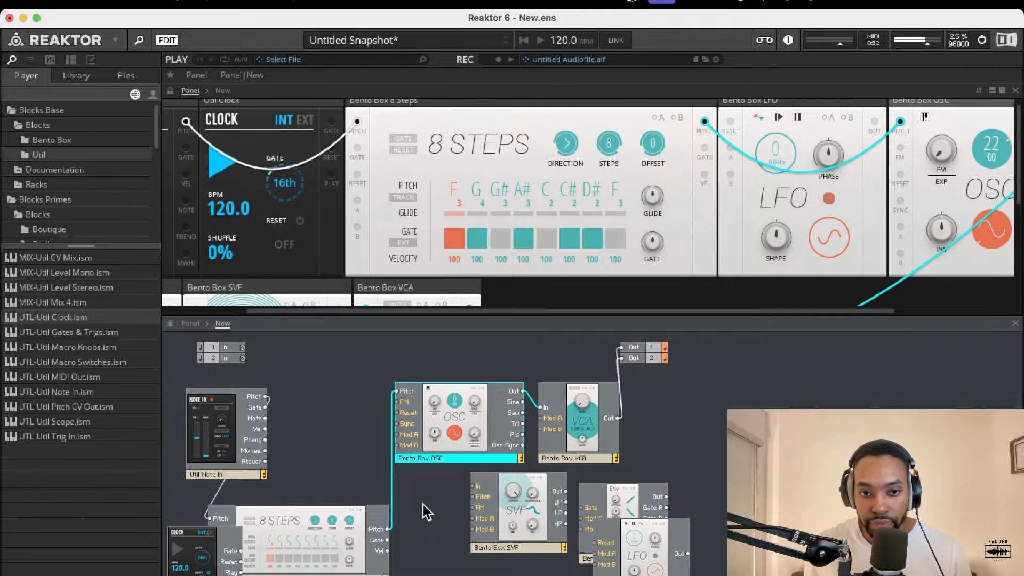
Stop and restart the Clock block's playback, and shift the oscillator module slightly up in the structure
scroll(457, 226, down, 3)
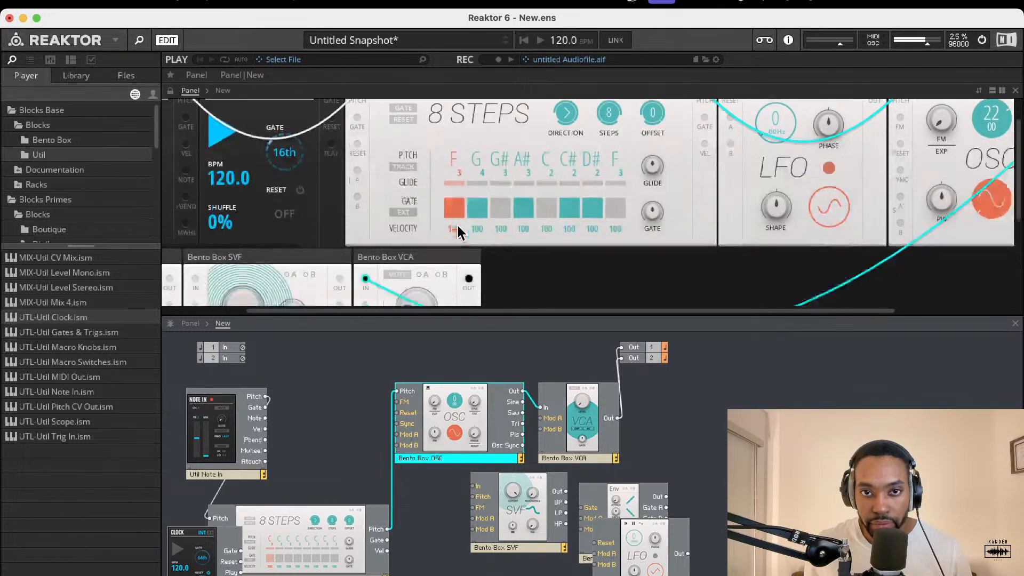
scroll(457, 226, up, 3)
scroll(457, 226, left, 1)
click(246, 171)
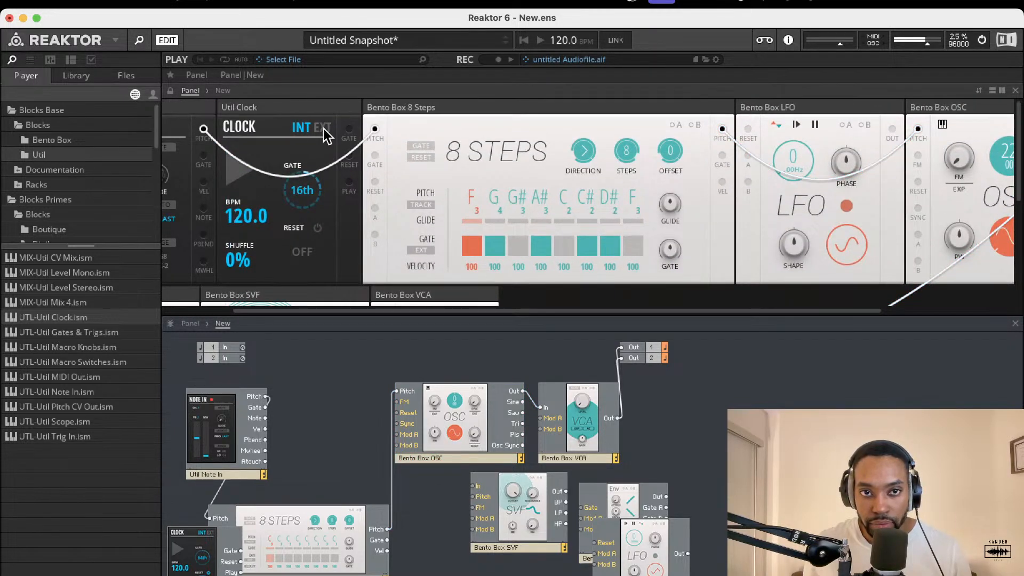
click(238, 169)
scroll(613, 213, right, 5)
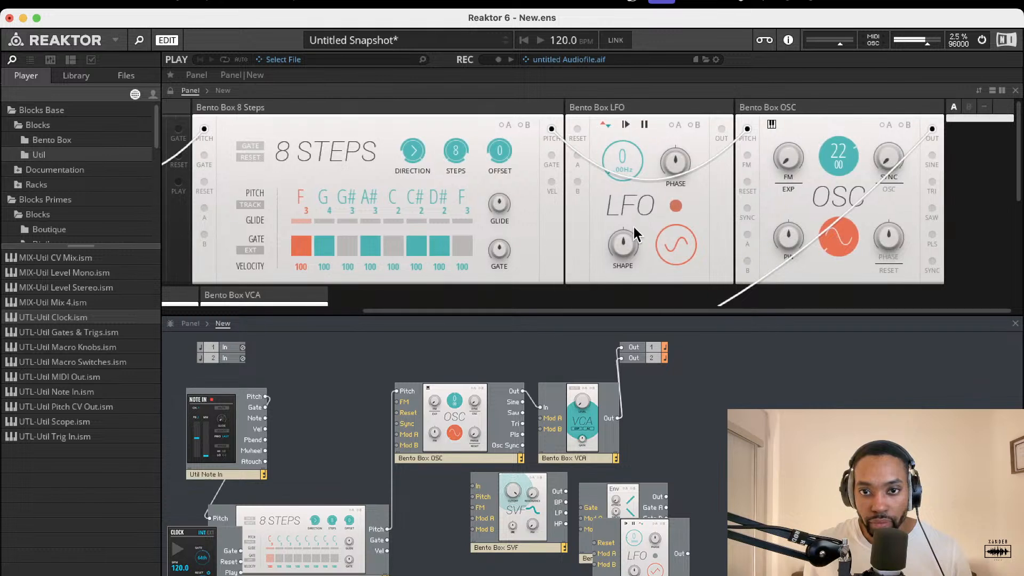
drag(462, 416, 453, 398)
scroll(369, 210, left, 5)
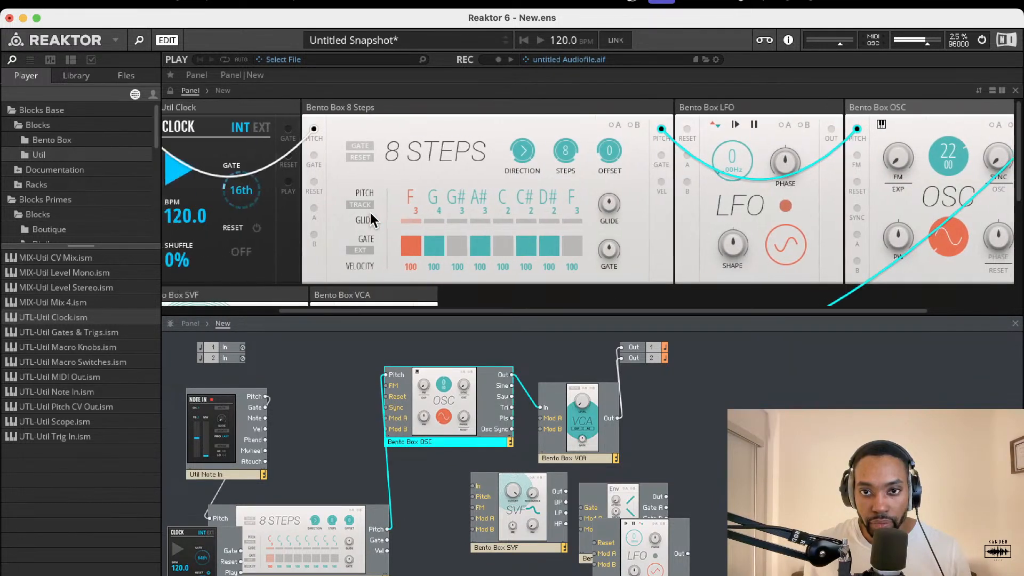
click(233, 190)
click(233, 190)
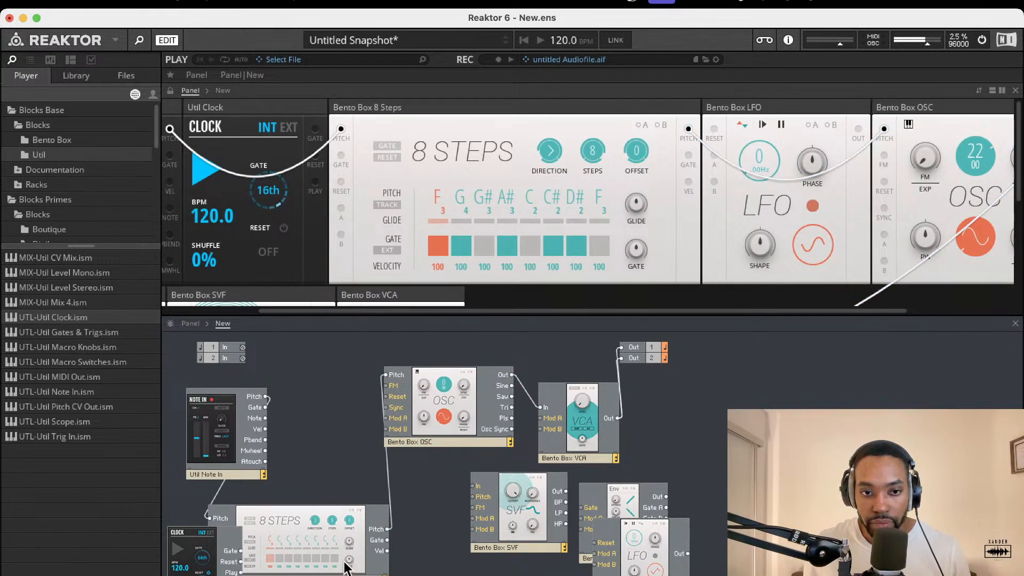
Move the 8 Steps module clear of the Clock and patch the Clock's Gate output to the 8 Steps Gate input
drag(346, 561, 408, 547)
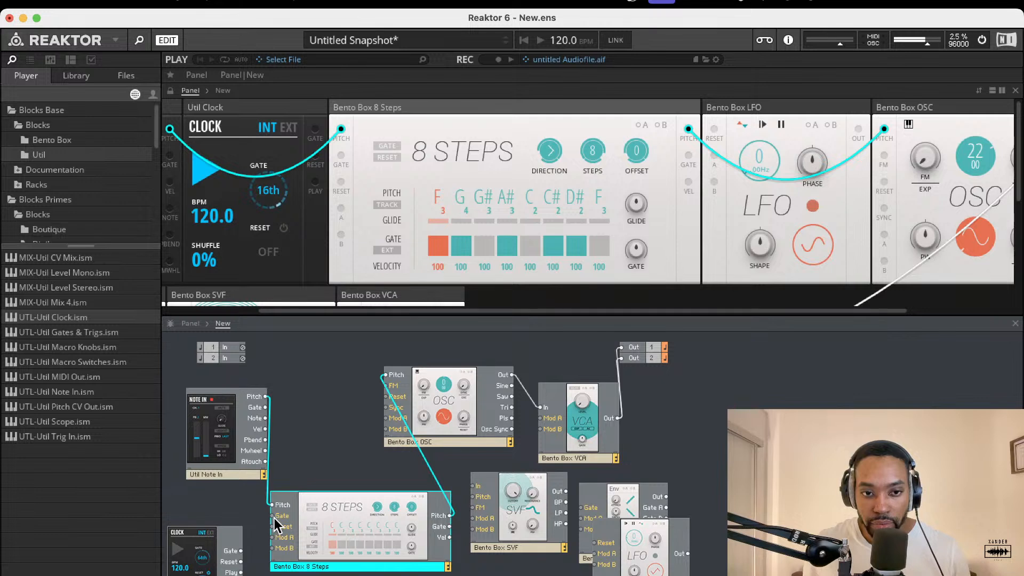
drag(273, 516, 240, 550)
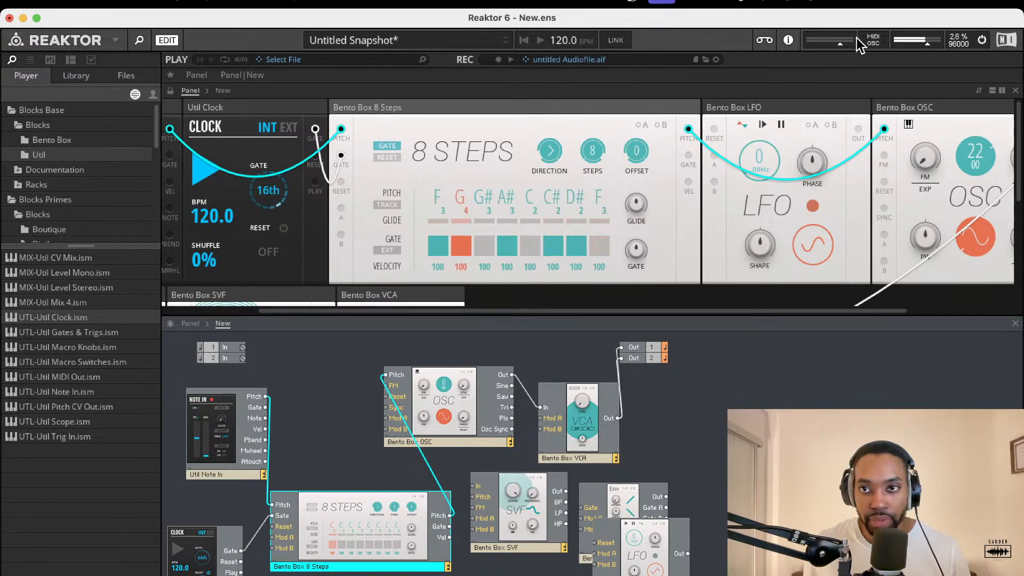
Lower the master output level and rearrange the oscillator and 8 Steps modules in the structure
drag(925, 43, 911, 46)
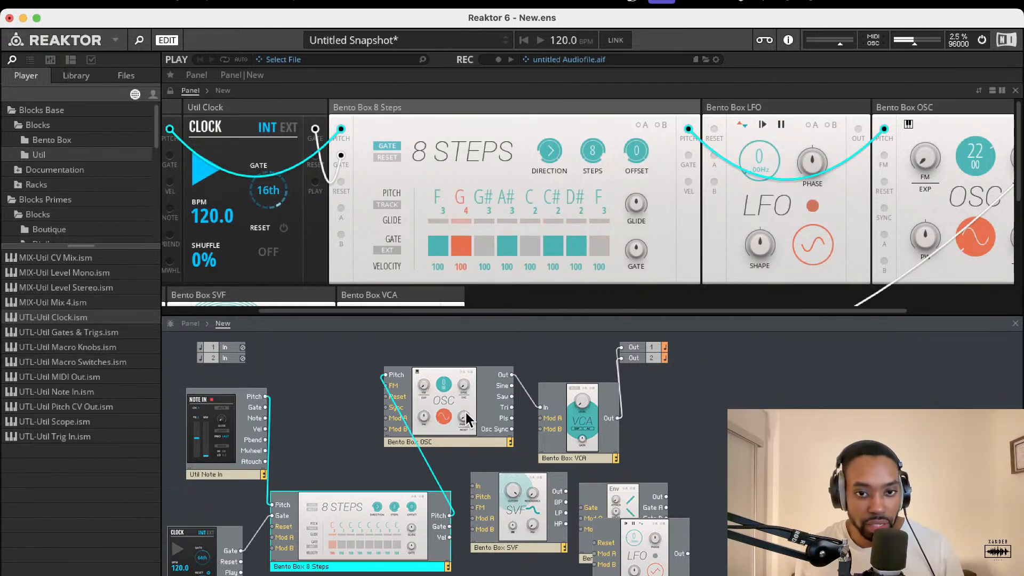
drag(469, 417, 484, 393)
drag(376, 506, 353, 509)
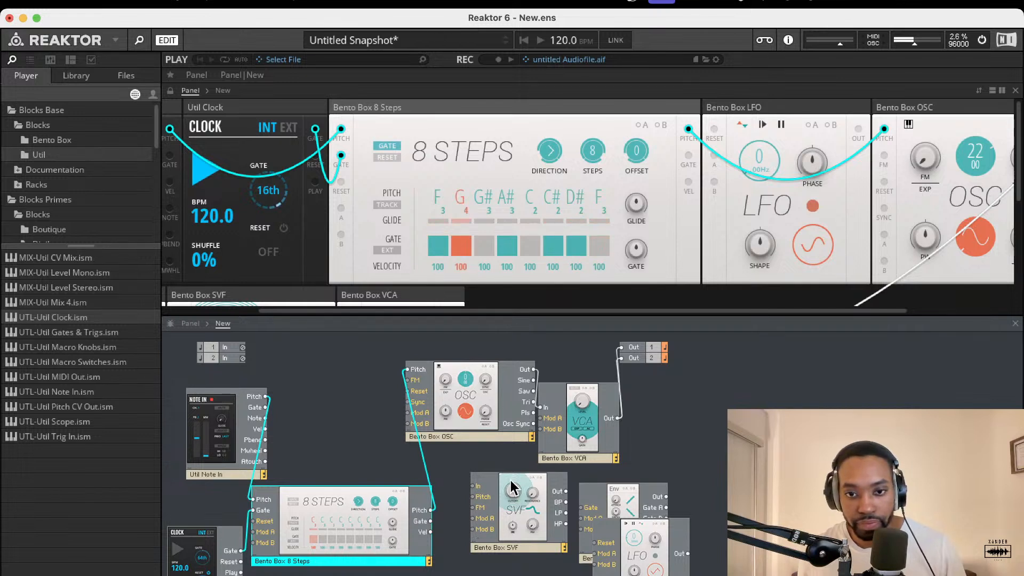
drag(488, 411, 459, 412)
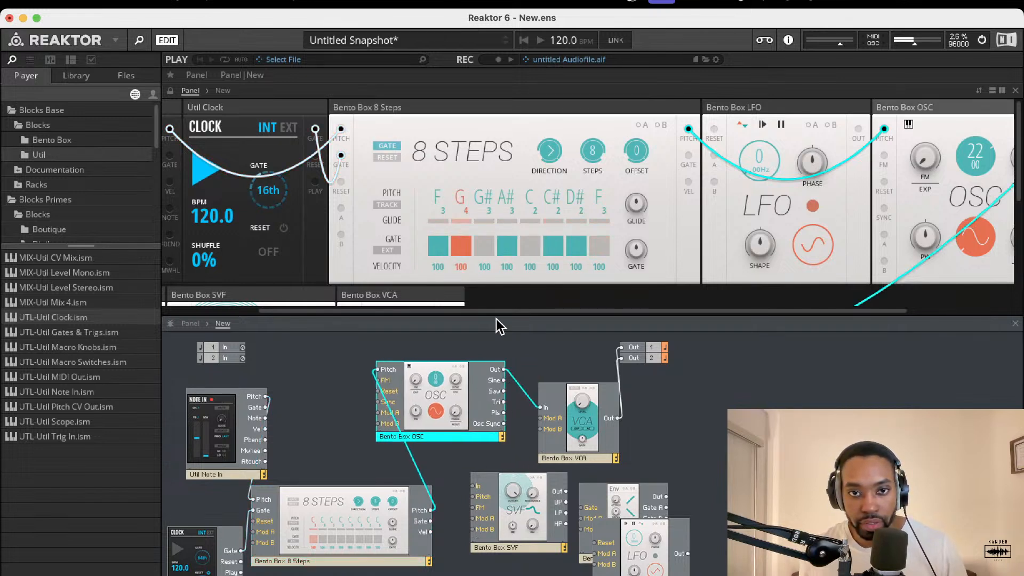
Set the pitch of step 1 to F#2 in the 8 Steps sequencer
click(443, 209)
drag(442, 209, 443, 214)
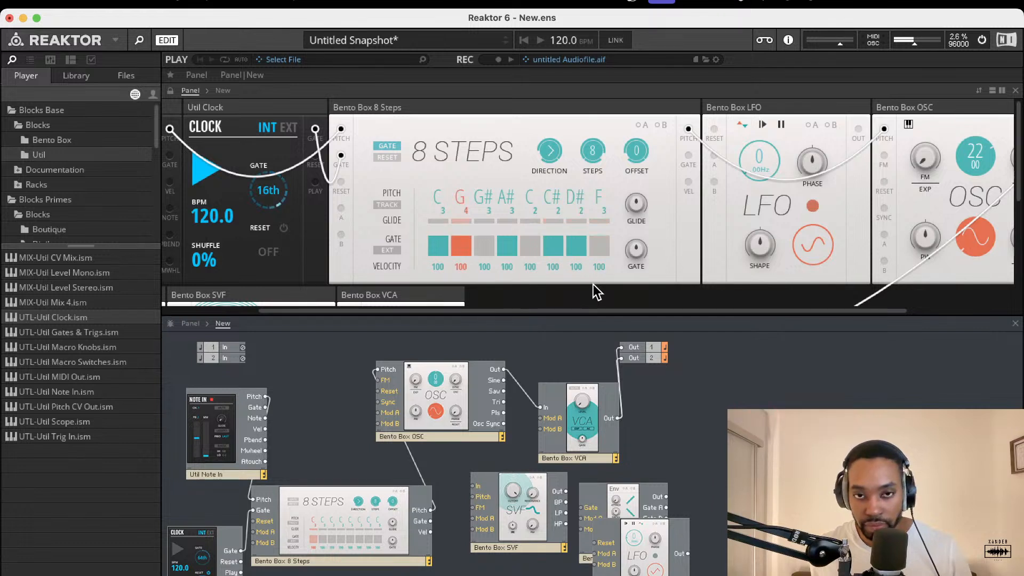
key(Down)
key(Down)
key(Down)
key(Down)
key(Down)
key(Down)
key(Down)
key(Down)
key(Down)
key(Down)
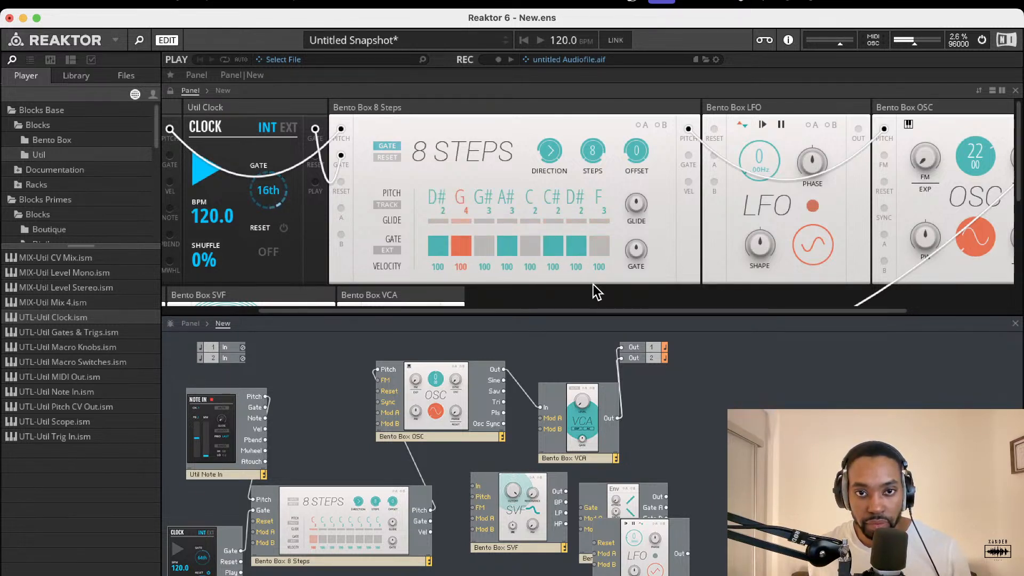
key(Down)
key(Down)
key(Down)
key(Down)
key(Down)
key(Down)
key(Down)
key(Down)
key(Down)
key(Down)
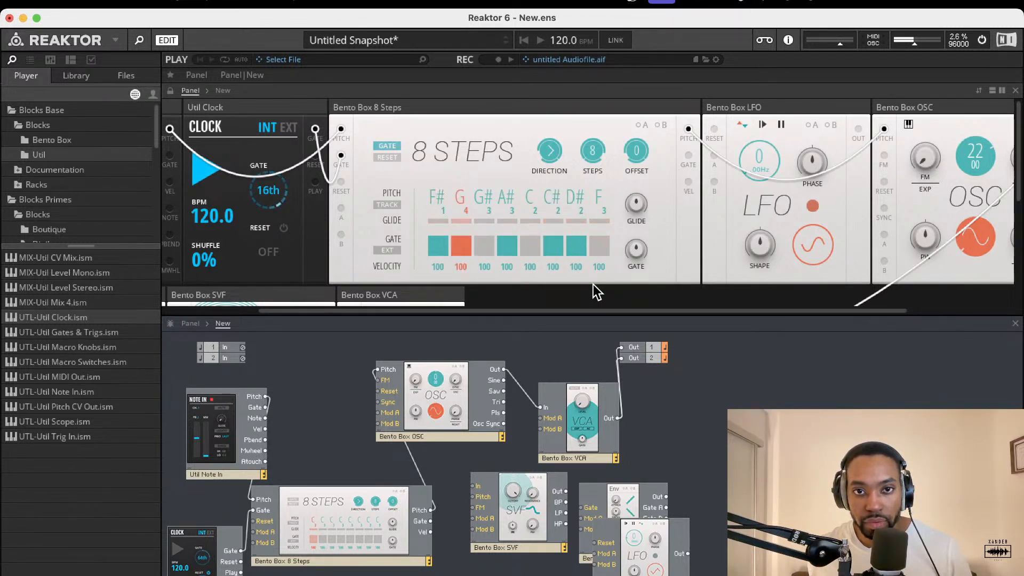
key(Down)
key(Down)
key(Down)
key(Down)
key(Down)
key(Down)
key(Down)
key(Down)
key(Down)
key(Down)
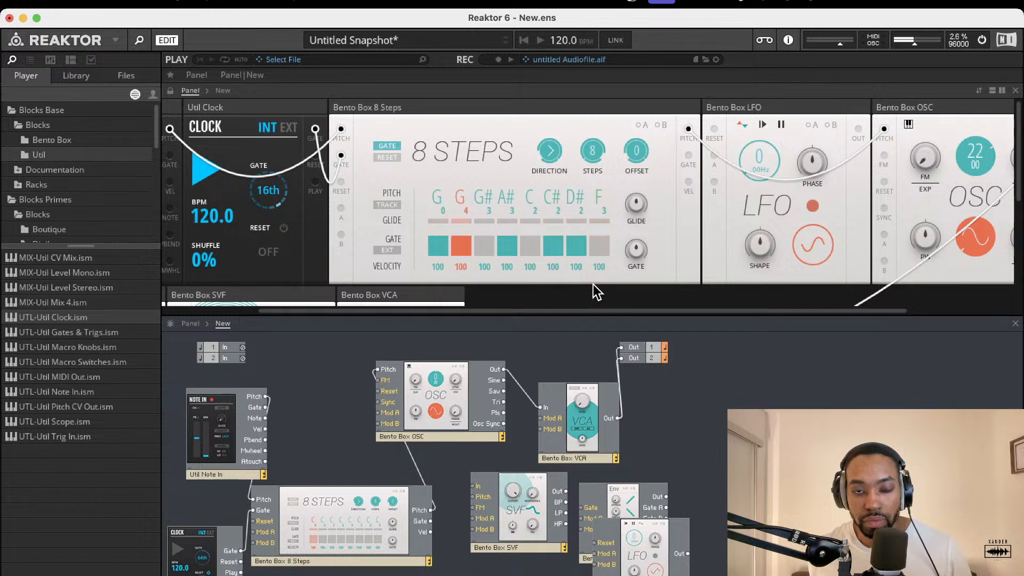
key(Down)
key(Down)
key(Down)
key(Down)
key(Down)
key(Down)
key(Down)
key(Down)
key(Down)
key(Down)
key(Down)
key(Down)
key(Down)
key(Down)
key(Down)
key(Down)
key(Down)
key(Down)
key(Down)
key(Down)
key(Down)
key(Down)
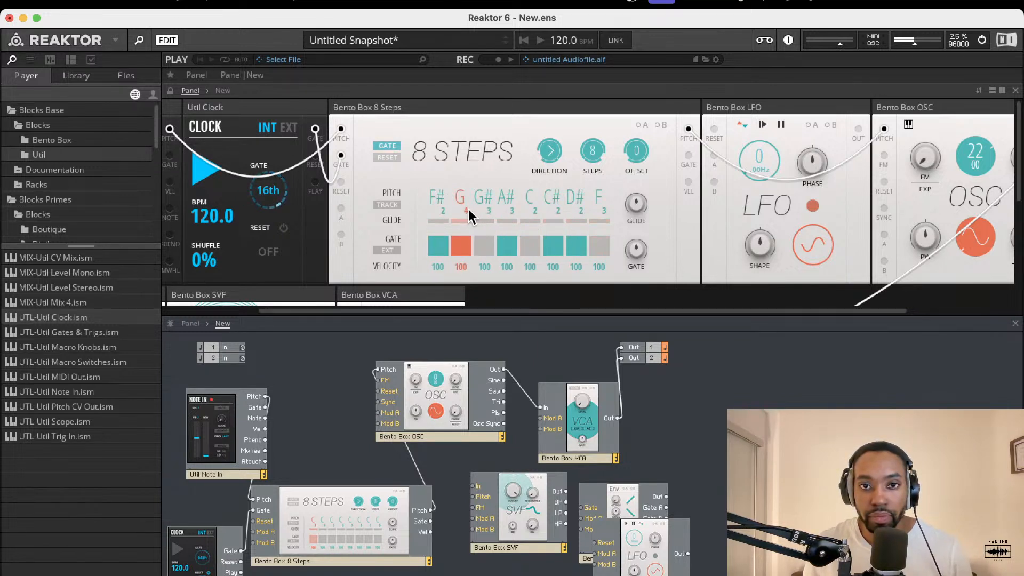
Lower the pitch of step 2 to G1 and deactivate the gates of steps 1 and 6 in the 8 Steps sequencer
drag(468, 209, 466, 298)
drag(464, 202, 464, 207)
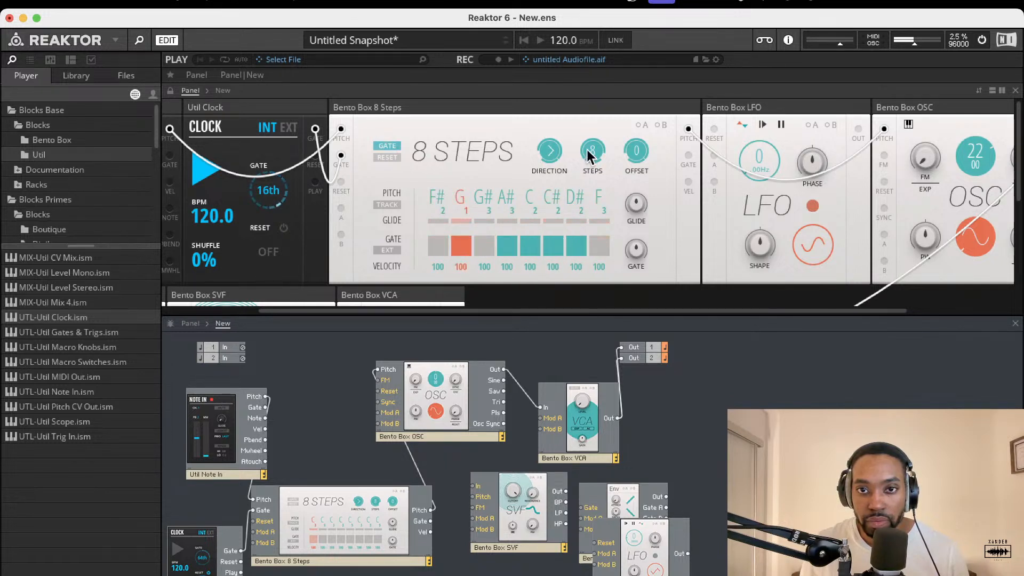
click(555, 260)
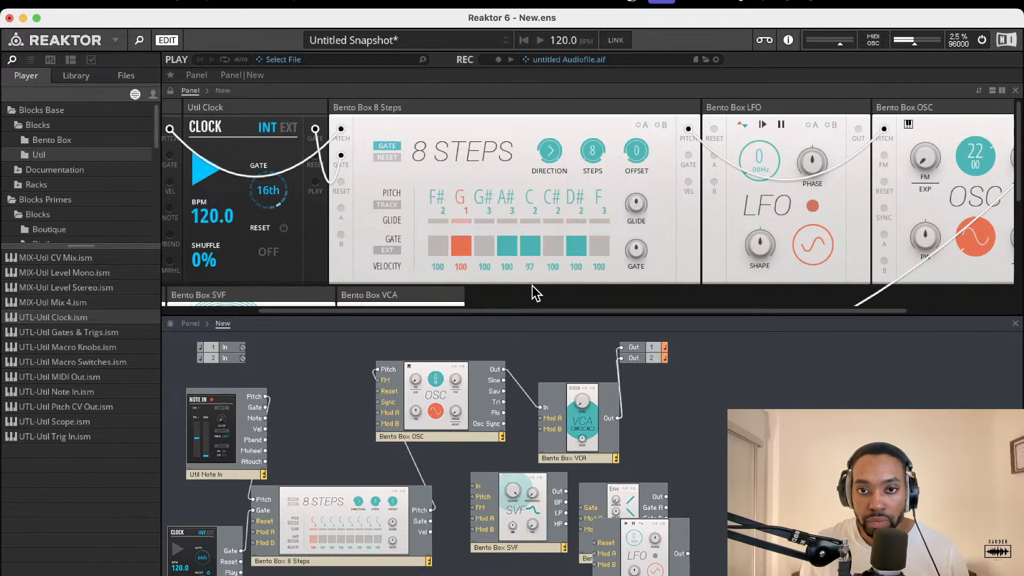
Set the velocities of steps 5, 6 and 7 to 87, 93 and 85, and raise the sequencer's glide to 2.00 s
mouse_move(533, 285)
mouse_down()
mouse_move(566, 297)
mouse_move(575, 278)
mouse_up()
drag(581, 313, 584, 320)
drag(634, 212, 657, 44)
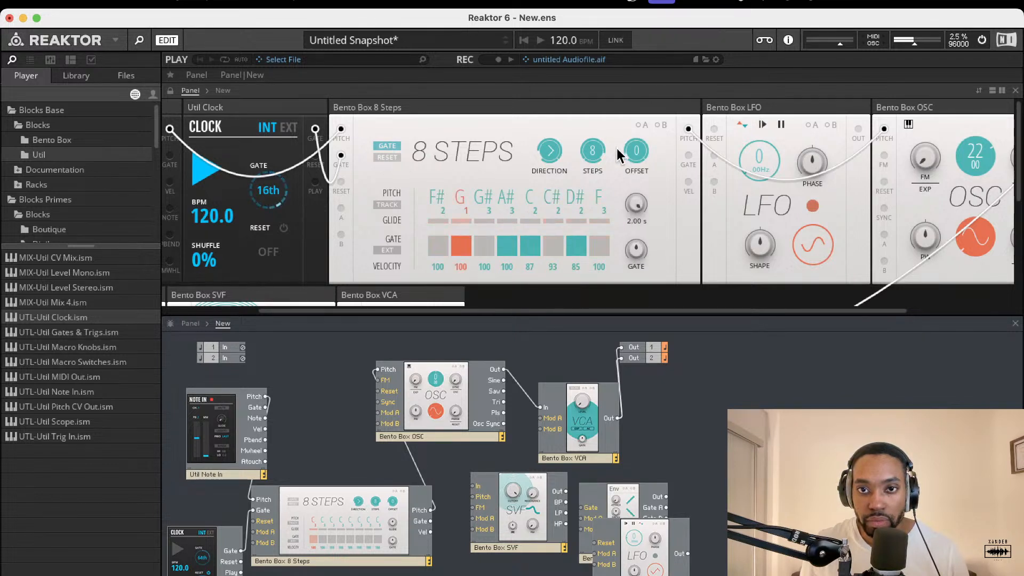
Enable pitch tracking in the 8 Steps sequencer and set the LFO rate to 0.35 Hz
click(385, 204)
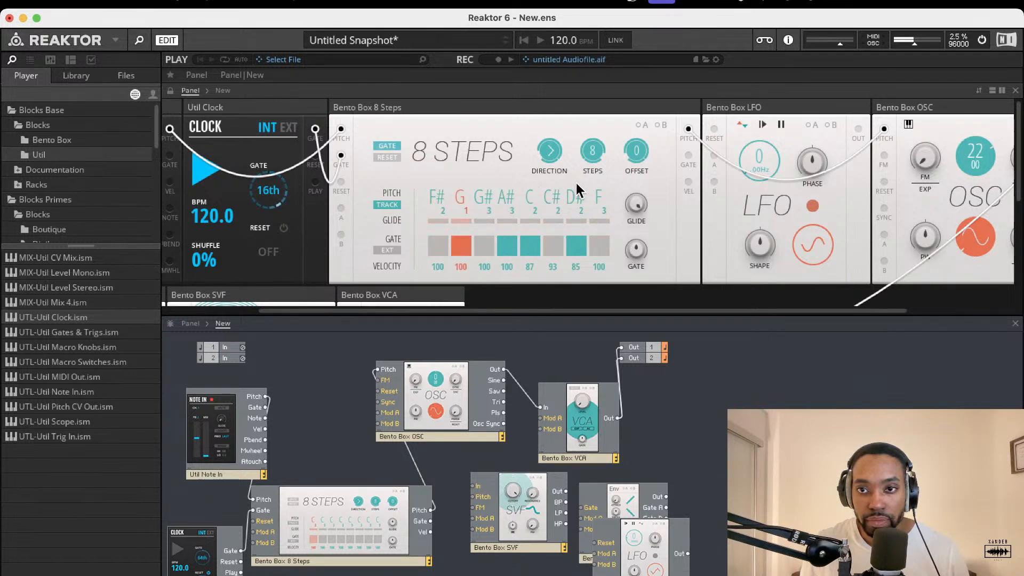
drag(754, 156, 728, 175)
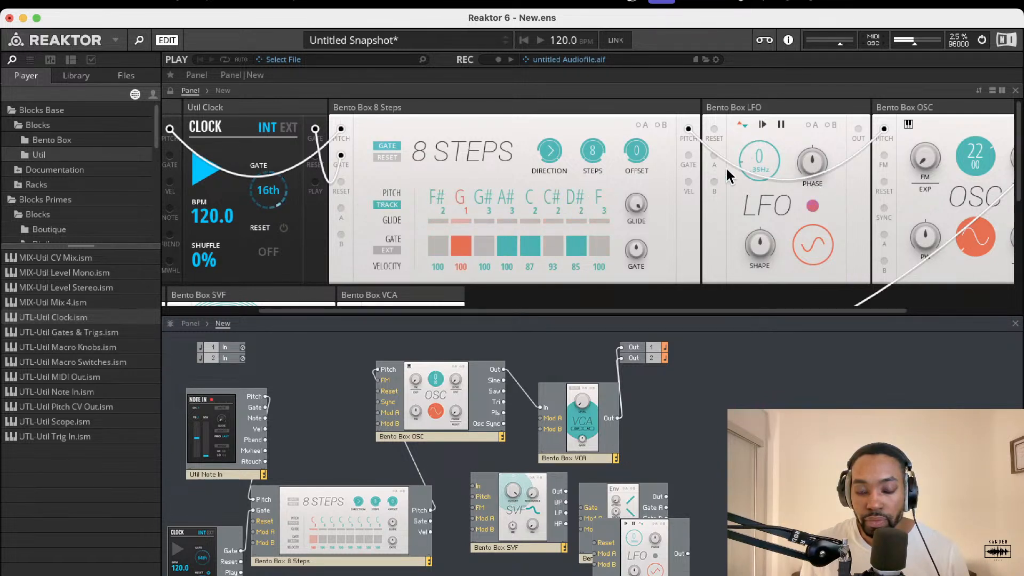
Move the oscillator beside the Note In module and place the SVF filter between the oscillator and the VCA
drag(510, 507, 515, 510)
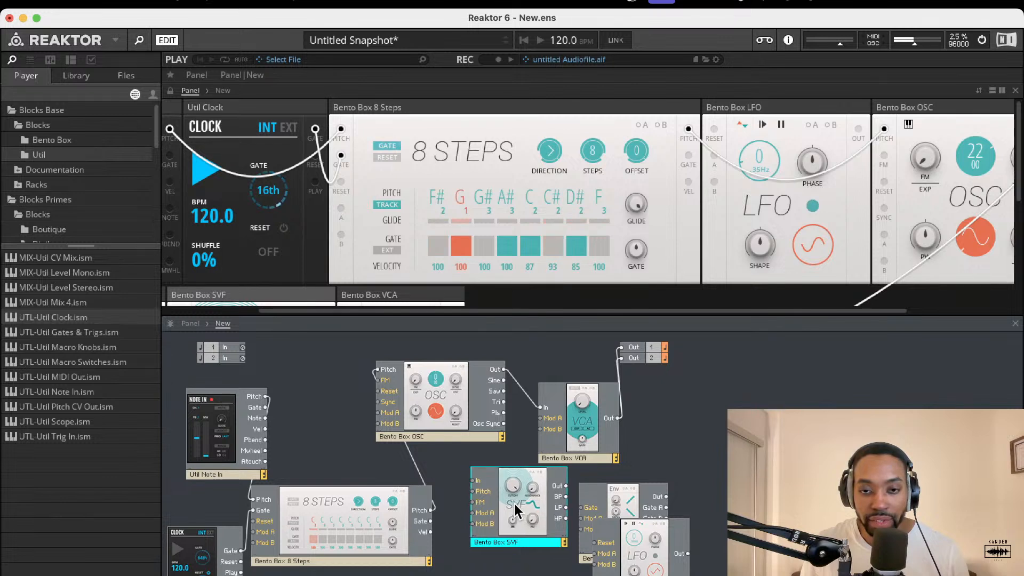
drag(437, 390, 350, 392)
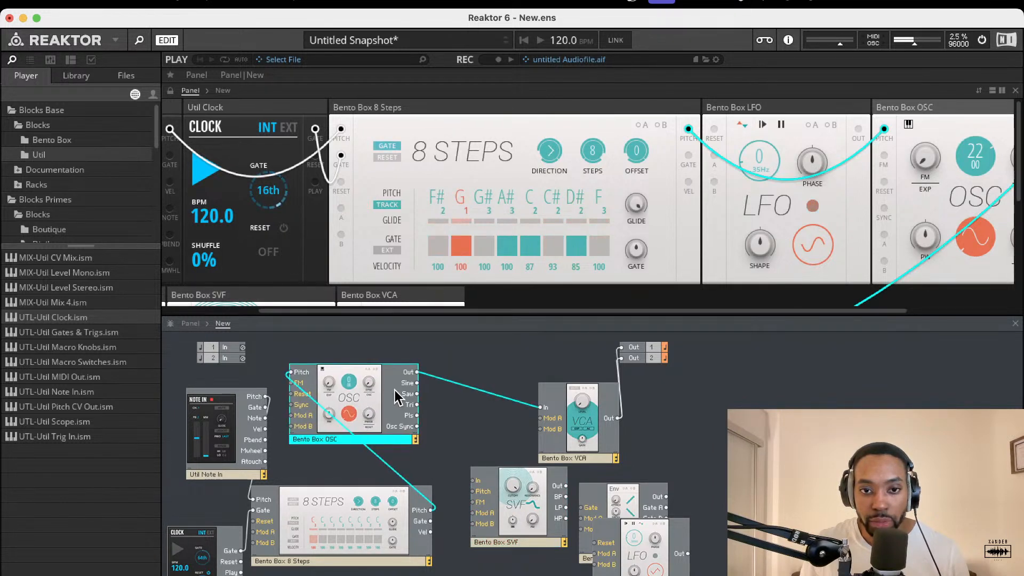
drag(503, 501, 484, 431)
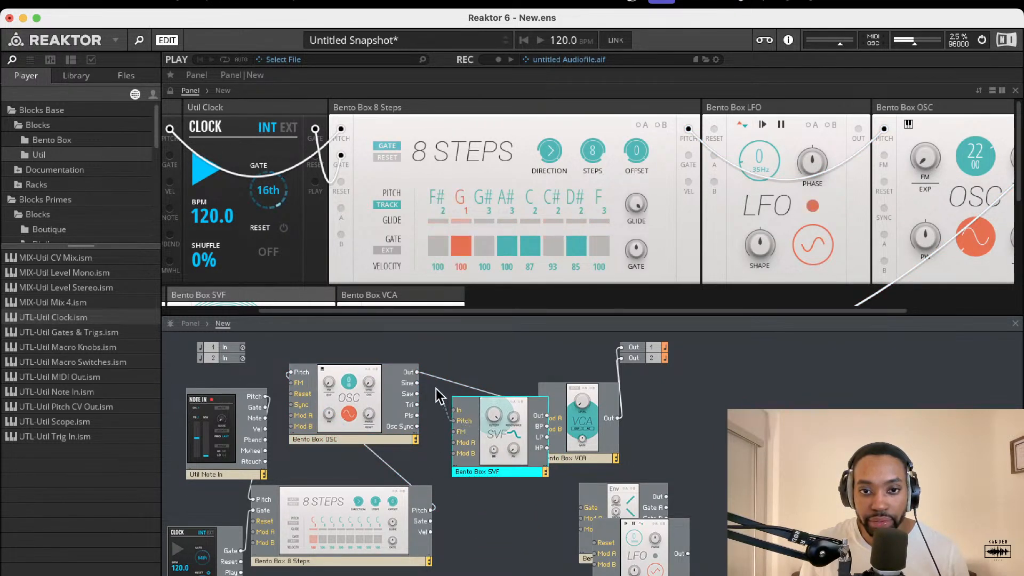
Patch the oscillator's Out to the SVF's Pitch input and the SVF's BP output to the VCA's In
drag(437, 396, 415, 370)
drag(506, 418, 541, 407)
drag(450, 442, 469, 426)
Set the SVF cutoff to 1.94 kHz and lower the Bento Box VCA level to 5.2
scroll(795, 181, right, 2)
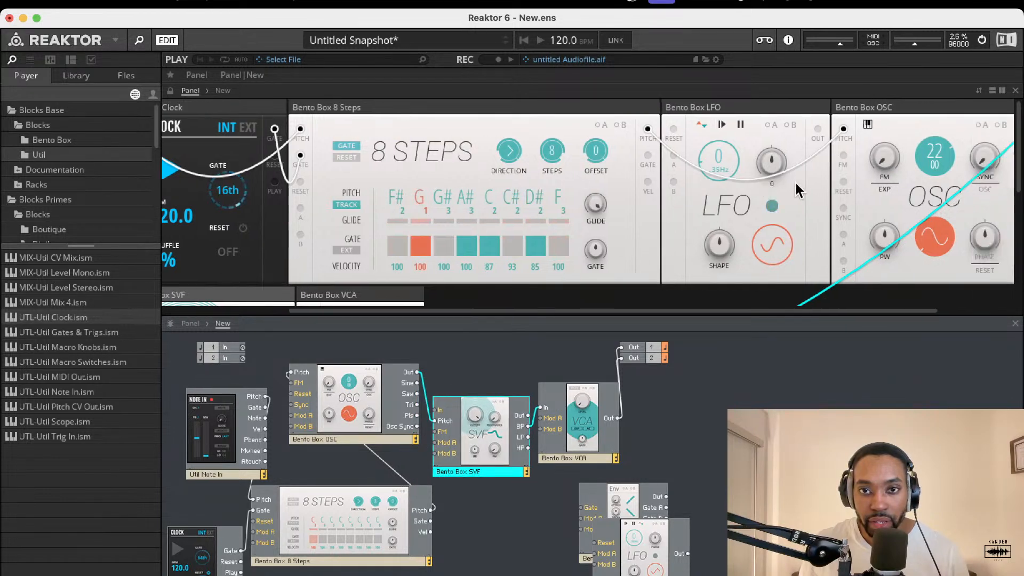
scroll(784, 183, right, 2)
scroll(703, 191, left, 5)
scroll(628, 191, down, 3)
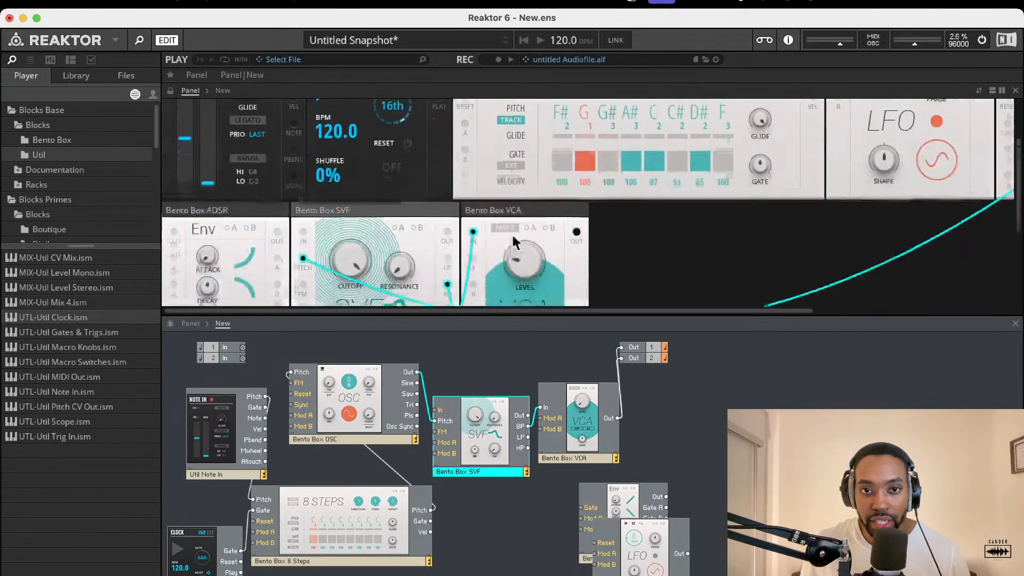
click(363, 337)
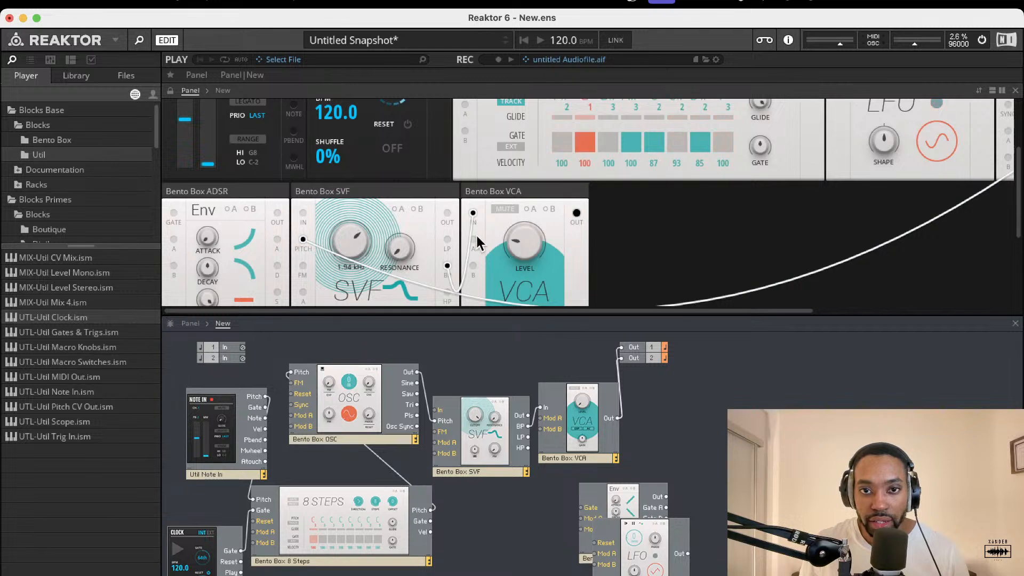
drag(525, 241, 513, 264)
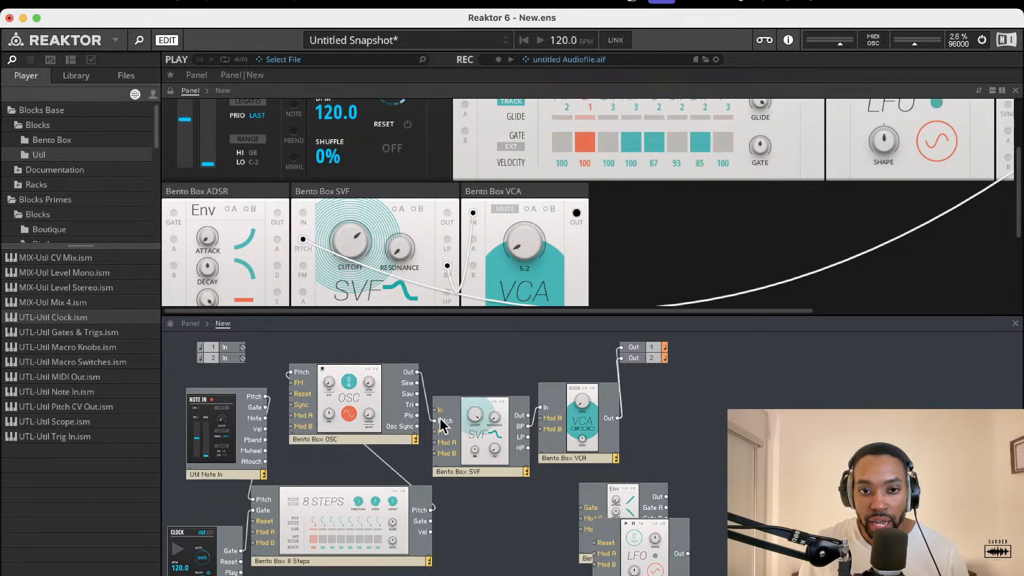
Rewire the SVF so the oscillator's Out feeds its In instead of Pitch, and its Out feeds the VCA's In
drag(417, 371, 450, 409)
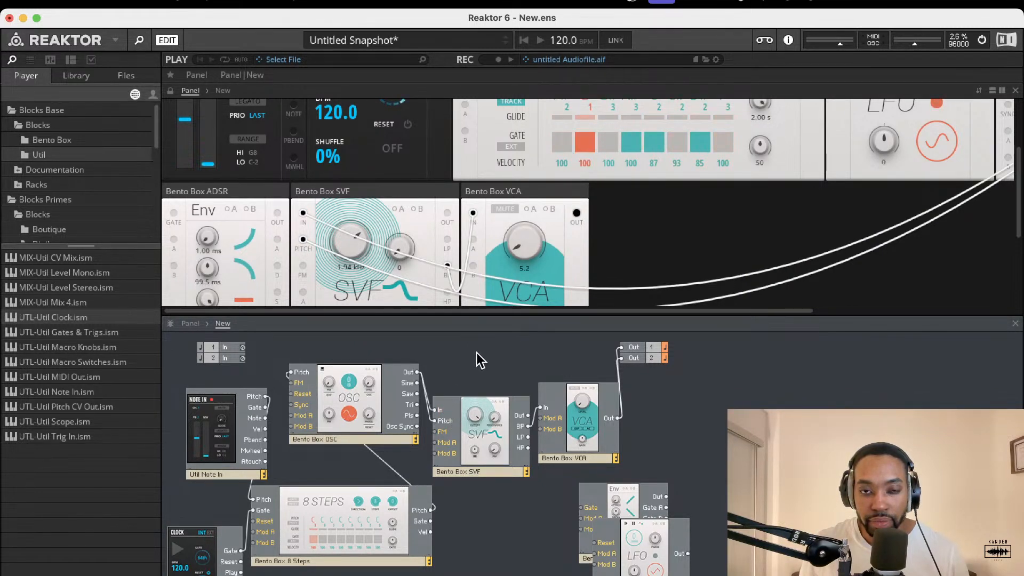
click(430, 415)
key(Delete)
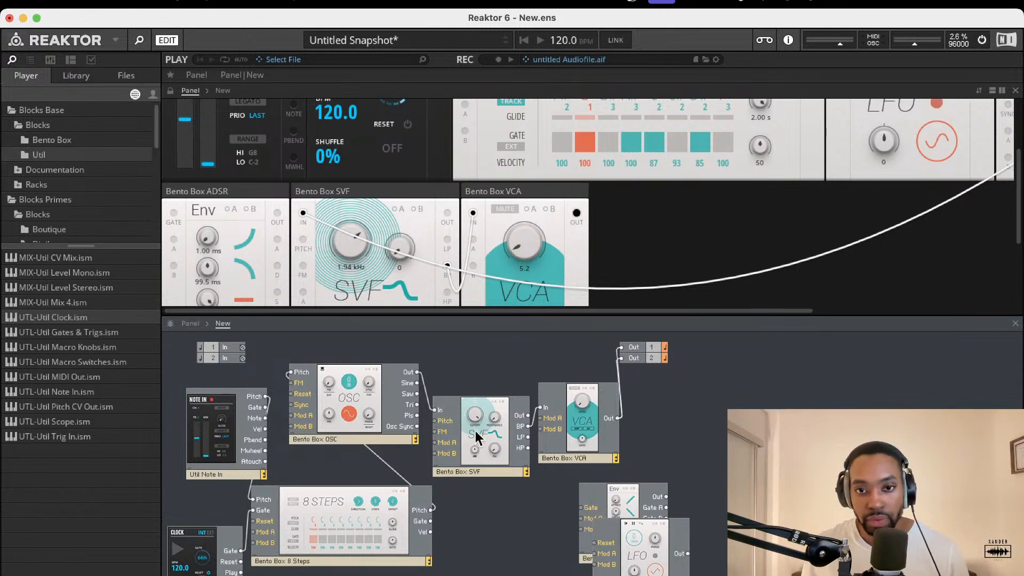
drag(541, 408, 522, 414)
drag(508, 409, 504, 392)
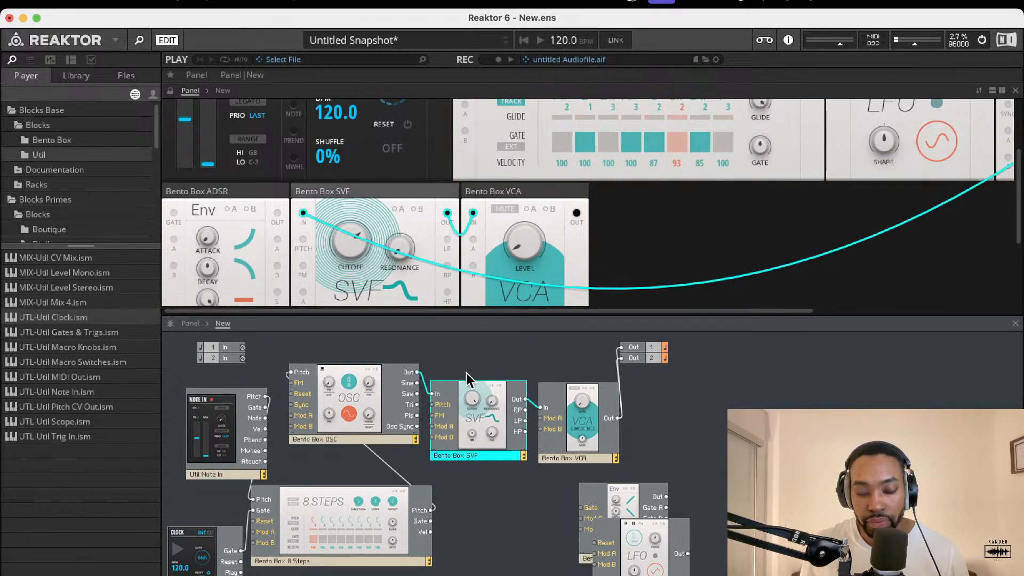
Raise the master output level slightly
click(335, 240)
scroll(401, 206, up, 3)
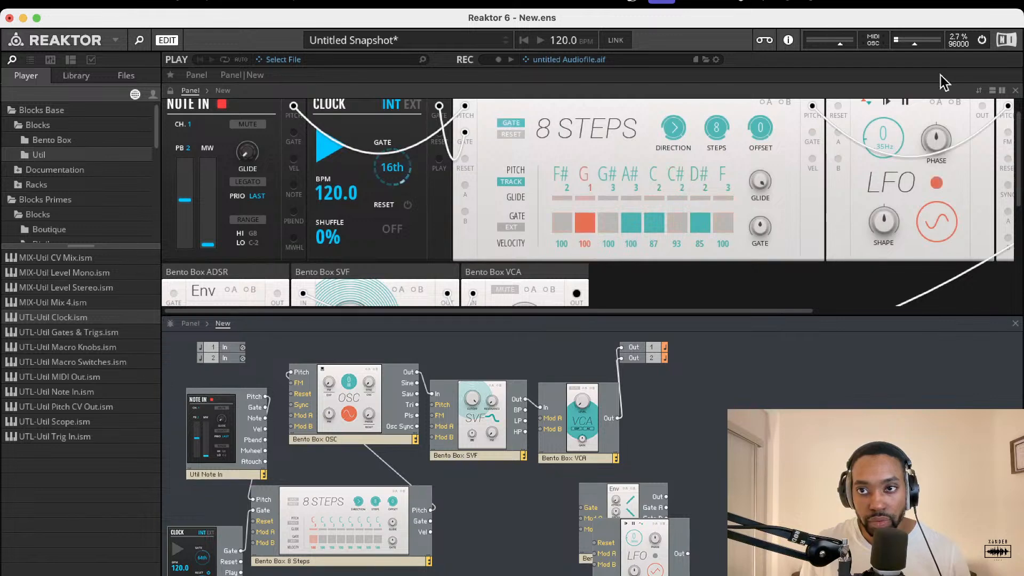
drag(917, 45, 928, 45)
Set the Bento Box VCA level to 13.8 and the SVF cutoff to 4.12 kHz
scroll(633, 227, down, 2)
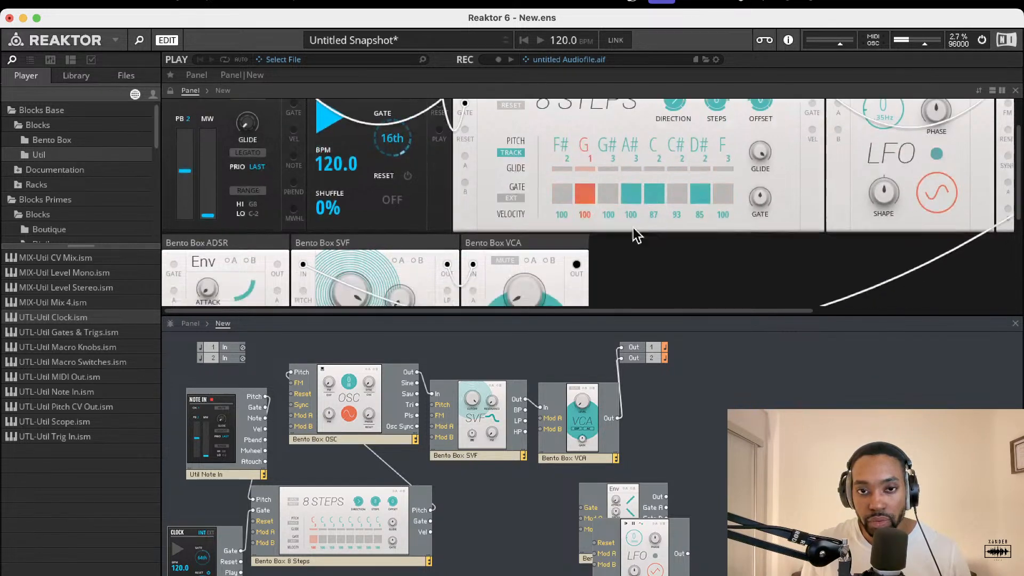
scroll(366, 250, down, 2)
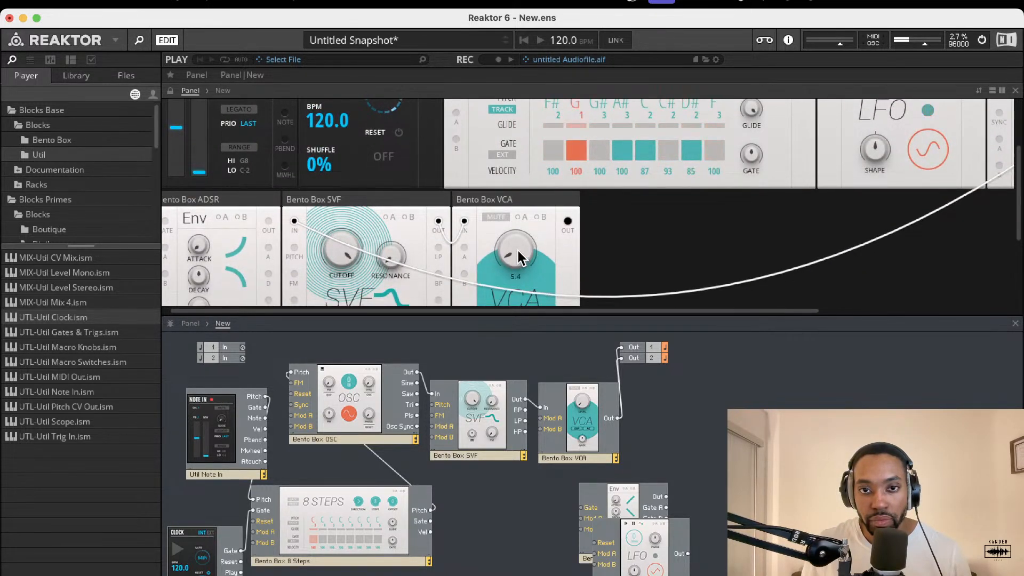
drag(518, 250, 511, 247)
drag(332, 258, 367, 324)
Place the LFO beside 8 Steps, patch its Out to the SVF's Mod A, and apply modulation A to the cutoff
drag(660, 551, 432, 426)
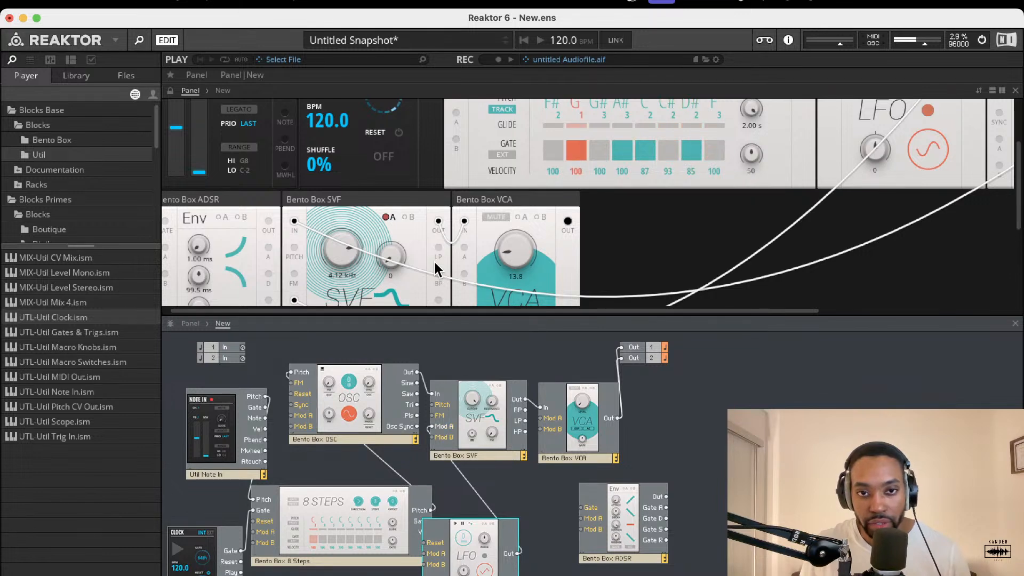
click(391, 217)
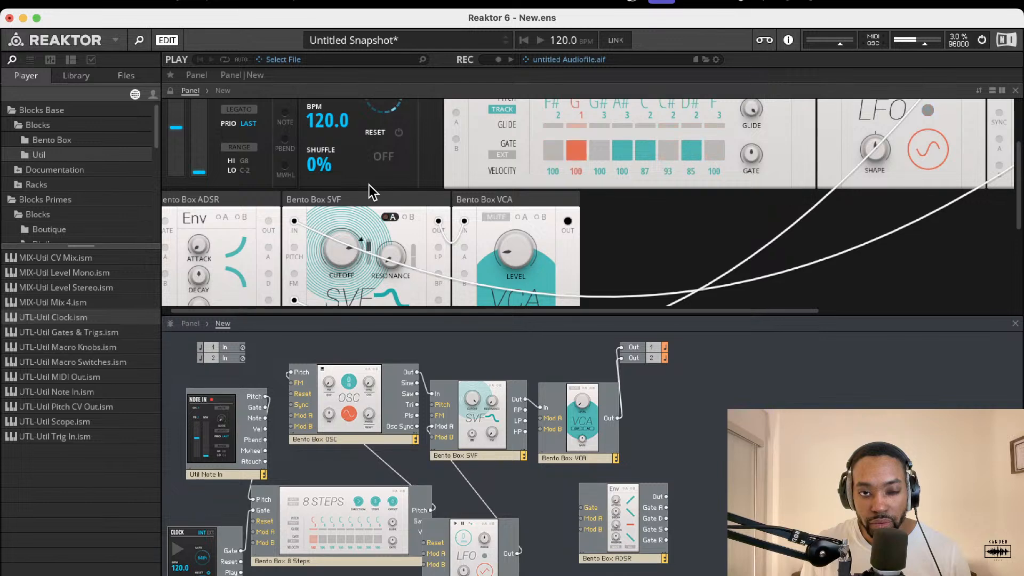
Move the ADSR beneath the oscillator and patch Note In's Gate to its Gate and its Out to the SVF's FM
scroll(423, 256, down, 3)
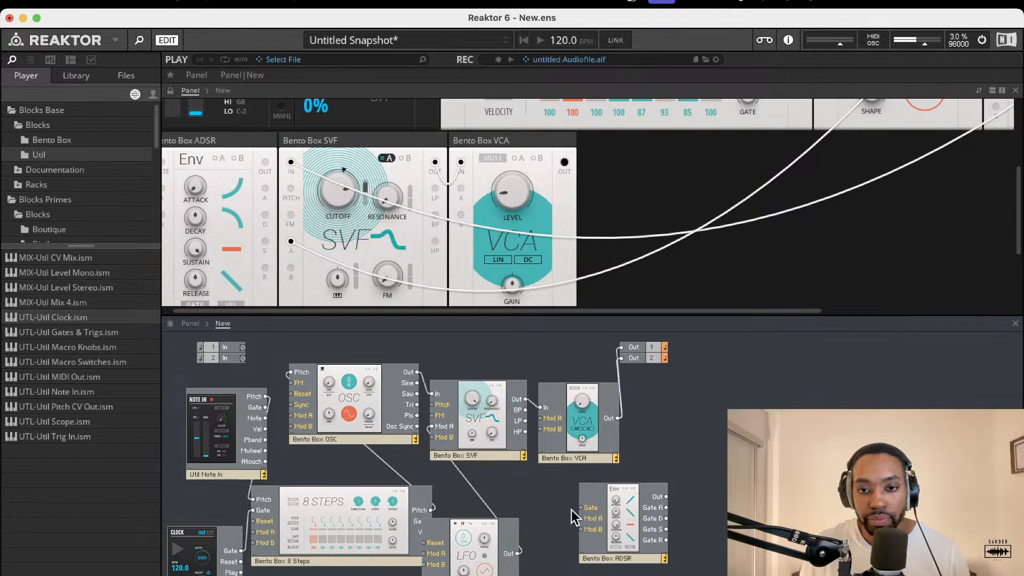
drag(573, 516, 439, 511)
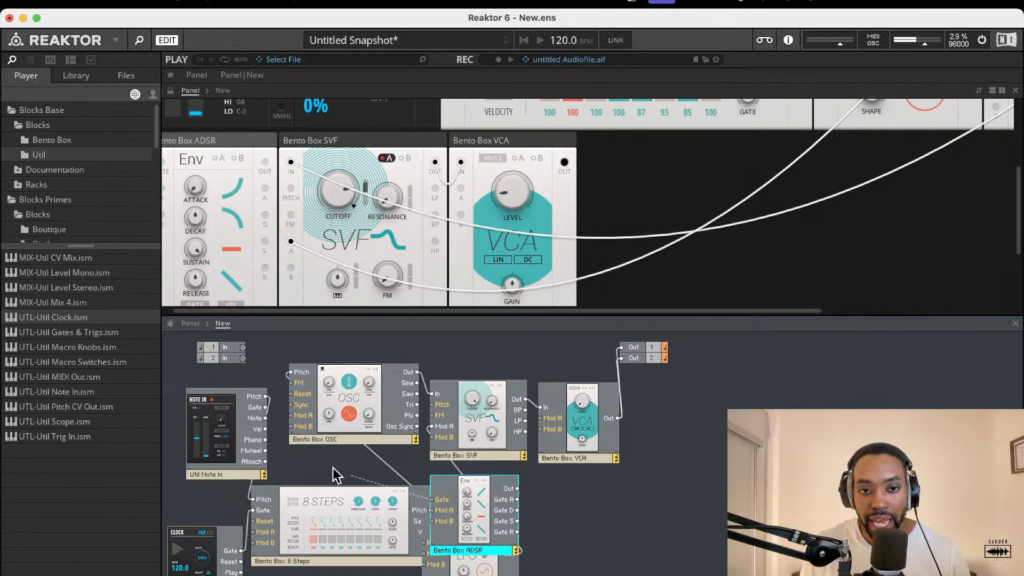
drag(333, 469, 266, 407)
drag(491, 514, 442, 416)
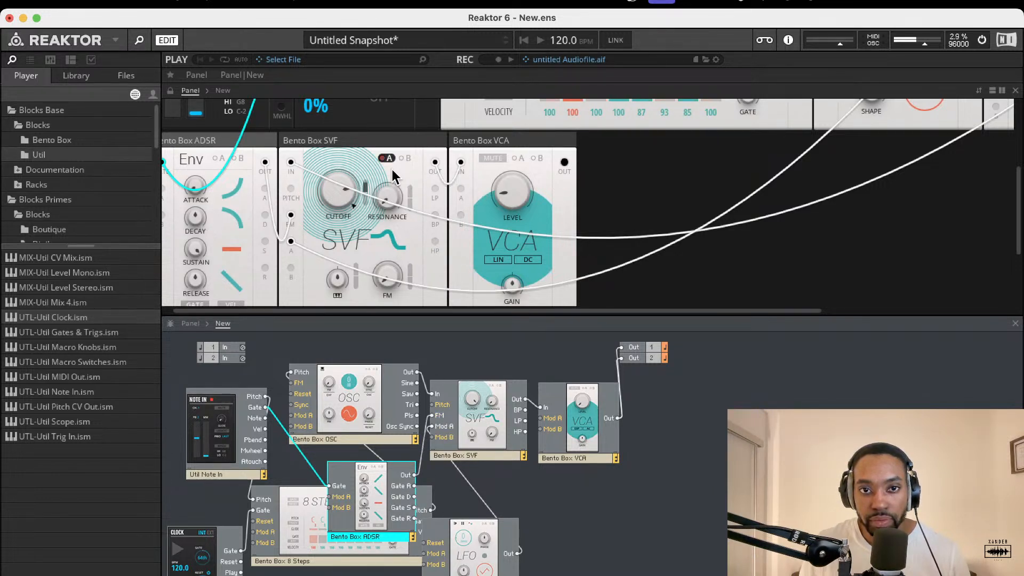
Set the SVF's FM amount to 18.4 and patch the ADSR's Out to the SVF's Pitch input
scroll(405, 200, down, 2)
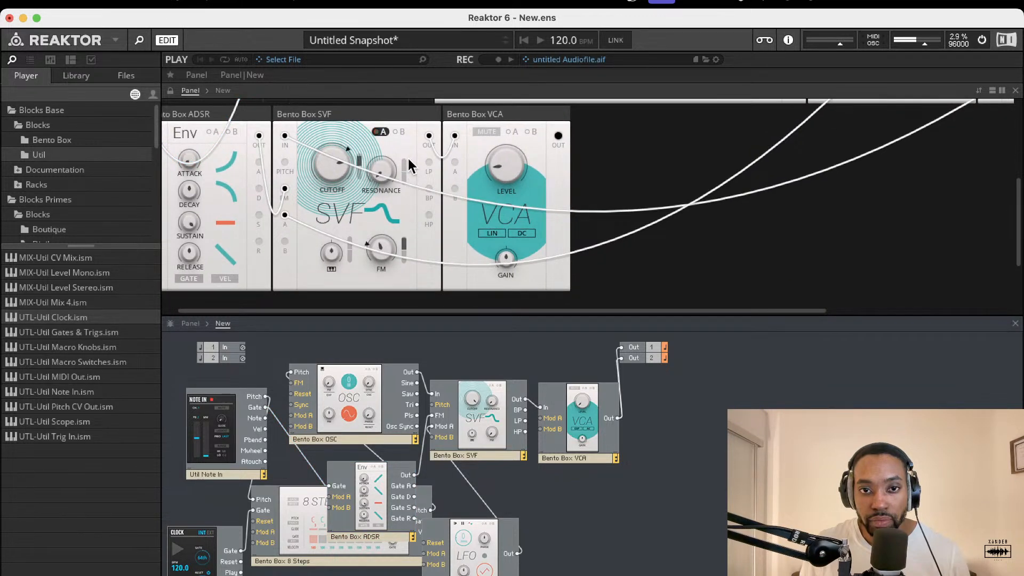
click(413, 476)
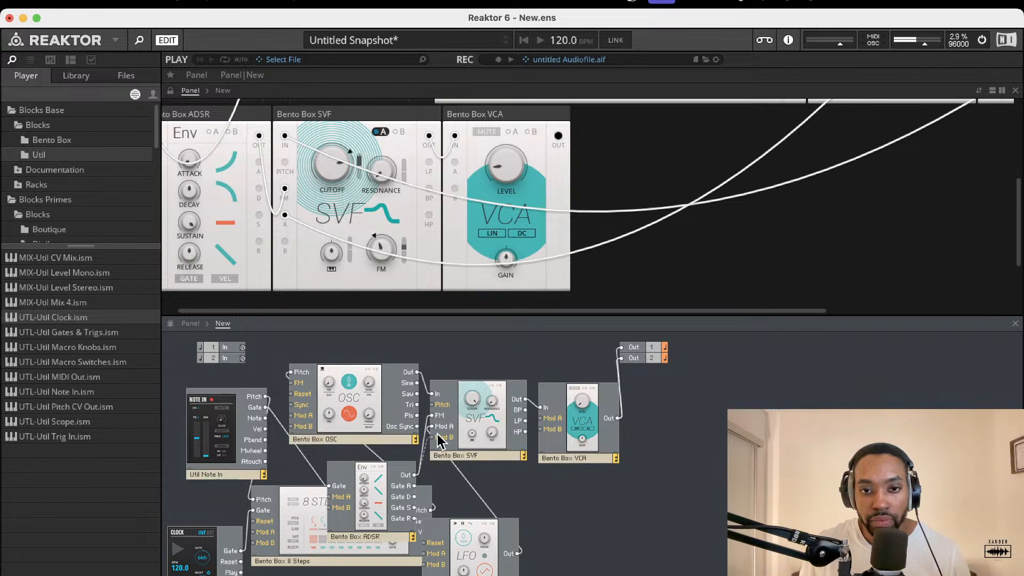
drag(451, 408, 451, 408)
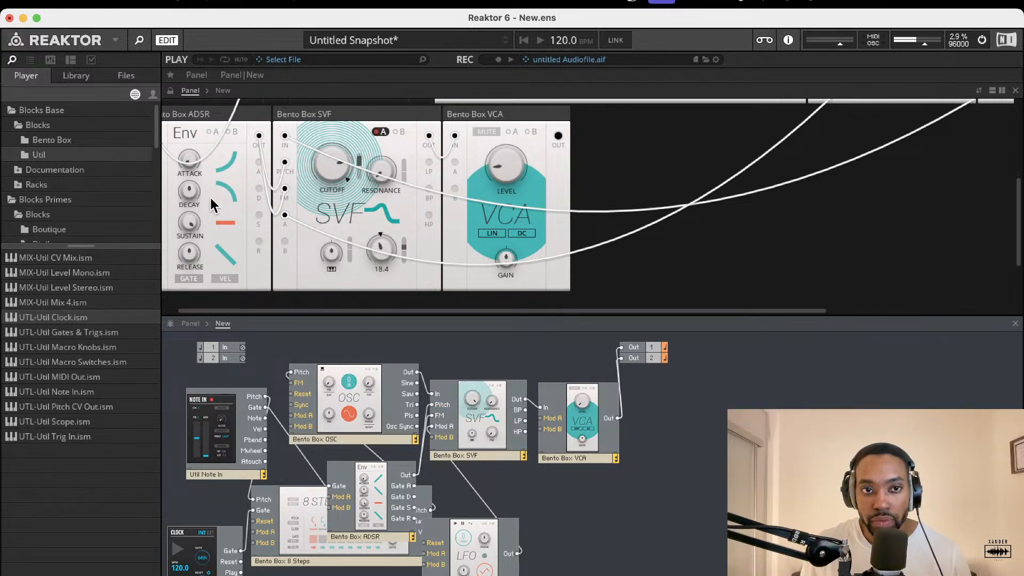
Set the ADSR's attack to 26.3 ms and patch its Out to the SVF's Mod B input
drag(187, 165, 193, 58)
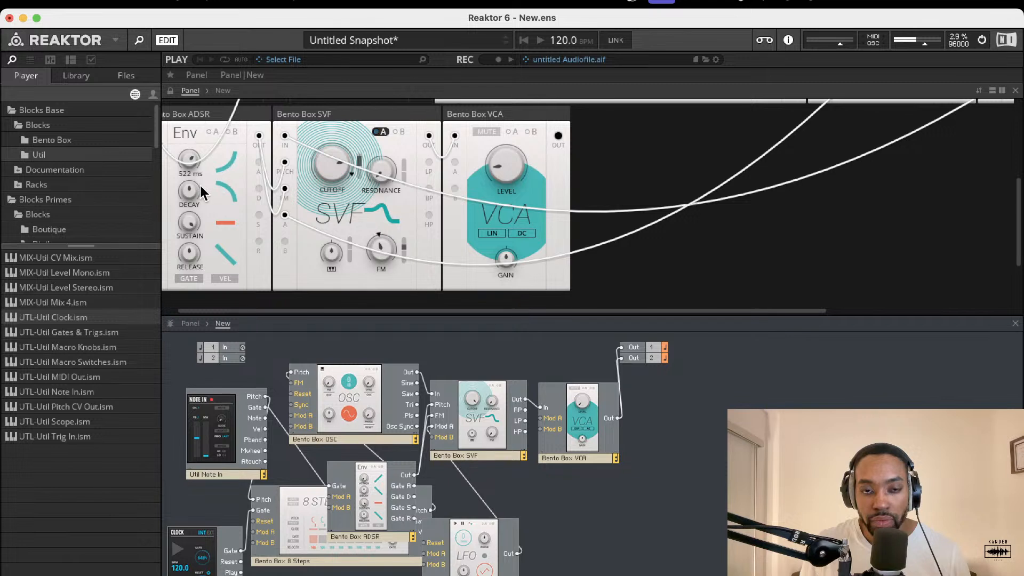
scroll(199, 179, down, 1)
drag(194, 156, 195, 212)
scroll(226, 224, down, 1)
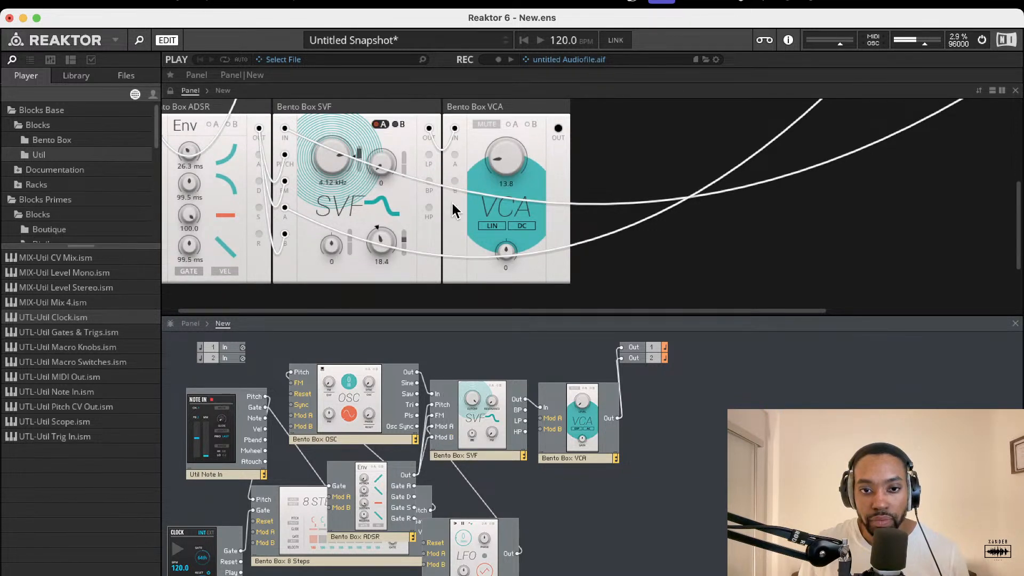
Remove the wire into the SVF's Pitch input, set the resonance to 28.5, and show the modulation B amounts
drag(437, 435, 424, 404)
key(Delete)
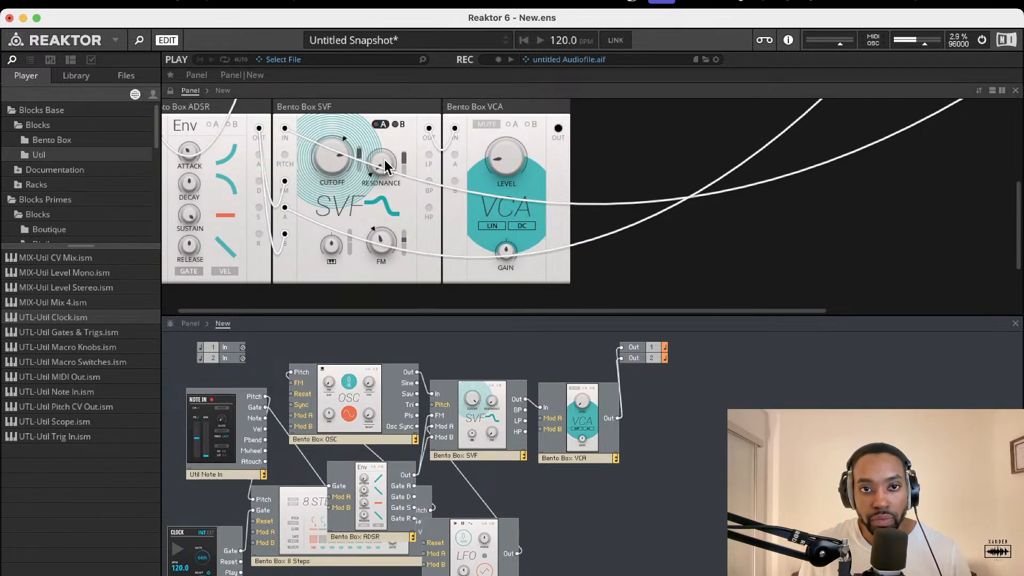
click(400, 125)
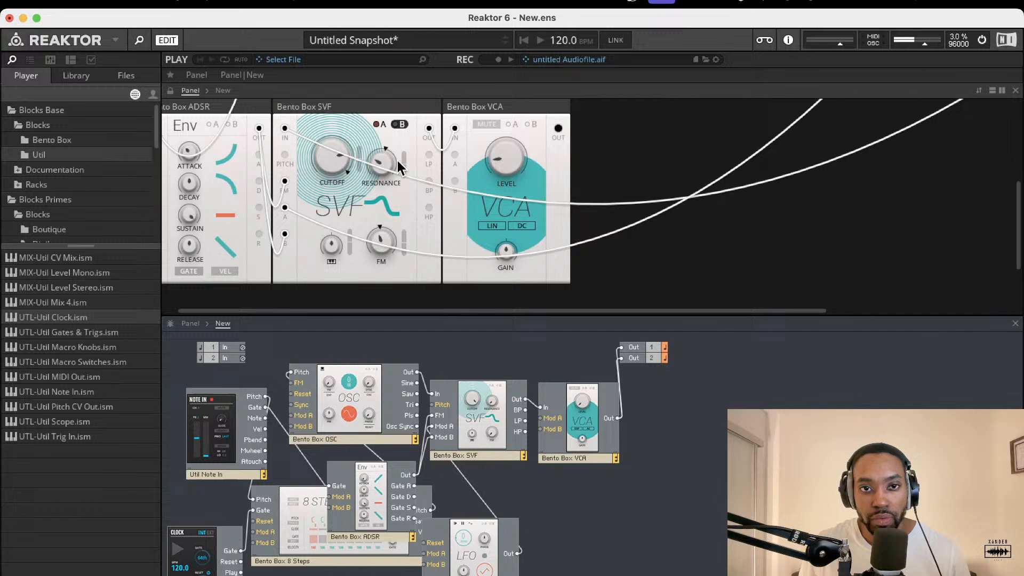
click(382, 124)
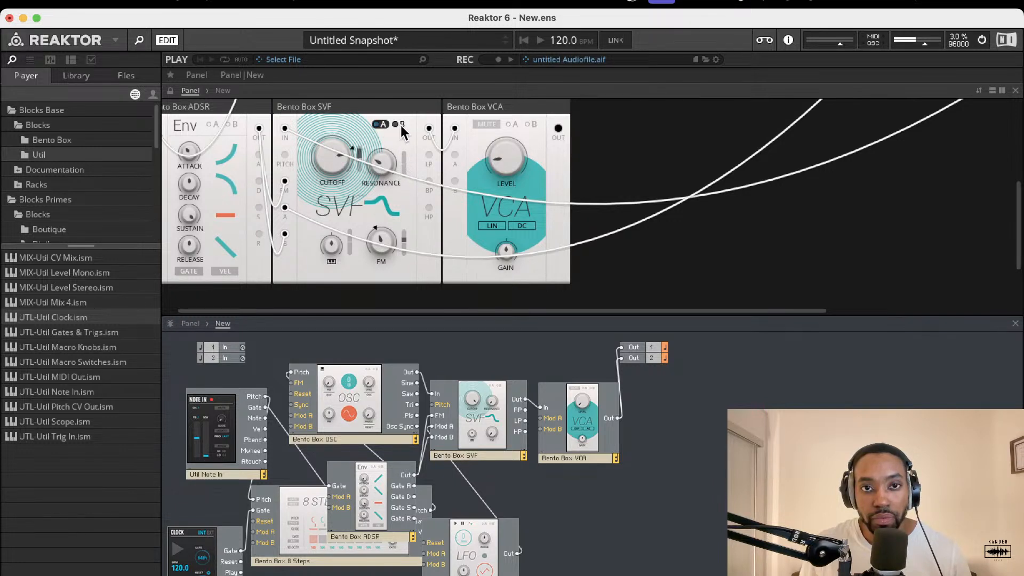
click(401, 124)
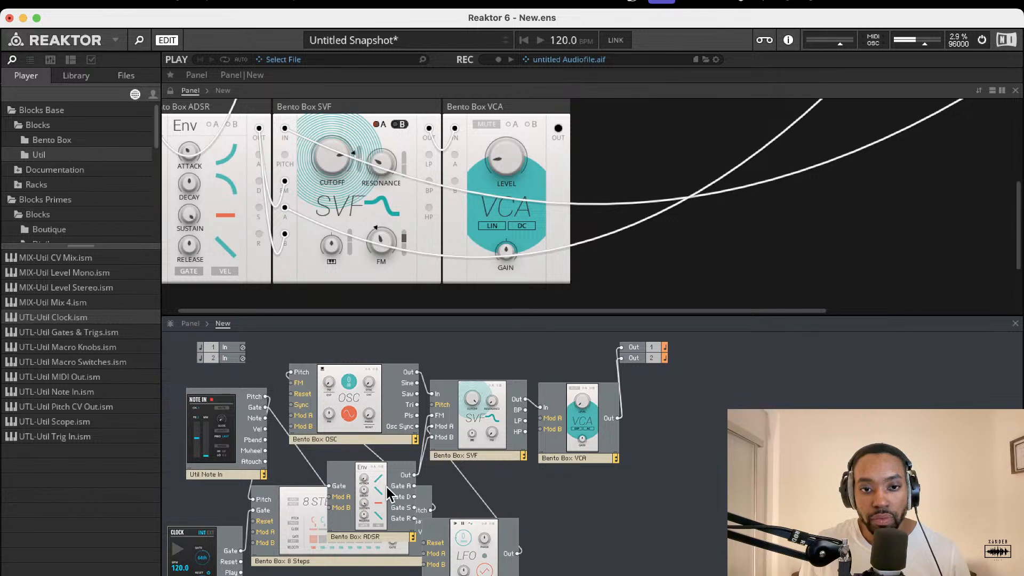
Place the ADSR below the SVF with its Gate fed from 8 Steps' Gate, and raise the resonance's modulation B amount
drag(386, 488, 546, 501)
drag(479, 521, 430, 521)
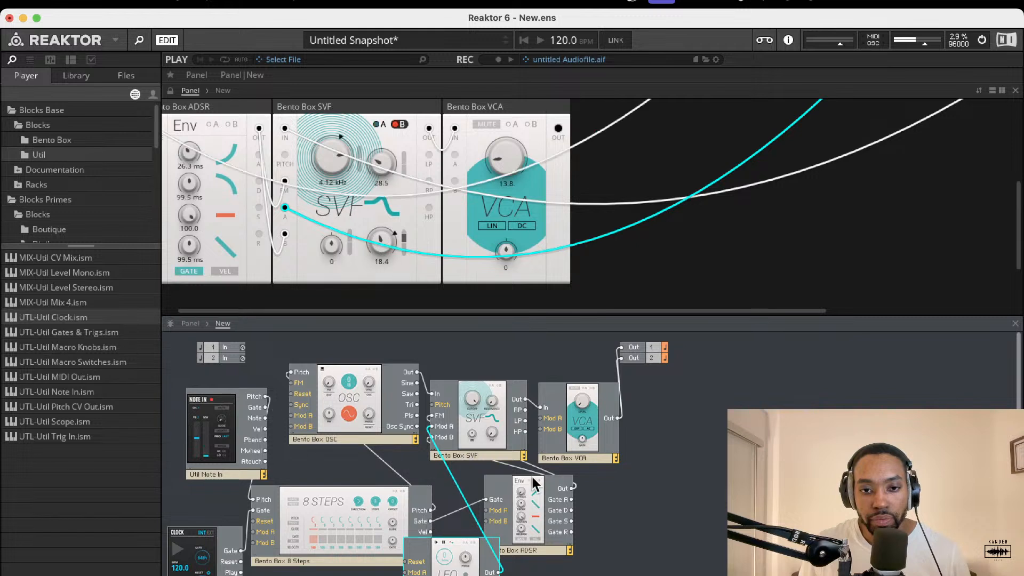
drag(534, 485, 502, 490)
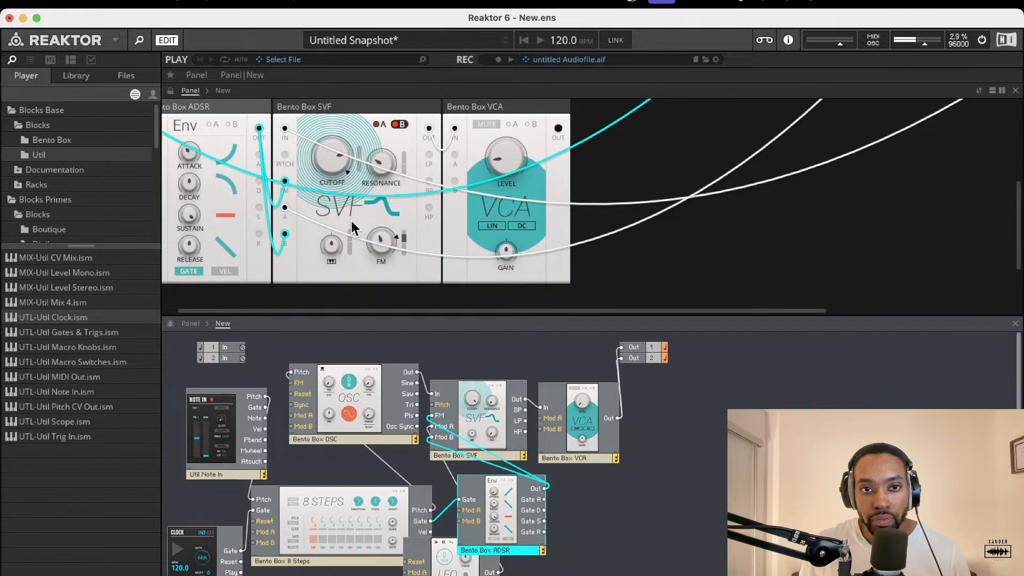
drag(403, 161, 398, 91)
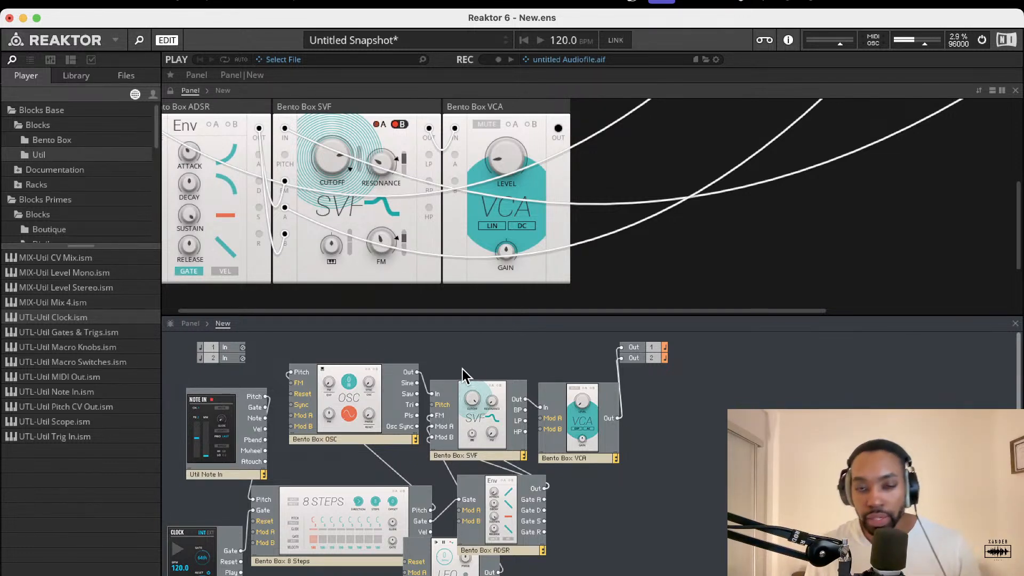
Set the eighth step of the 8 Steps sequencer to A# 1 and turn on its gate
scroll(495, 166, up, 6)
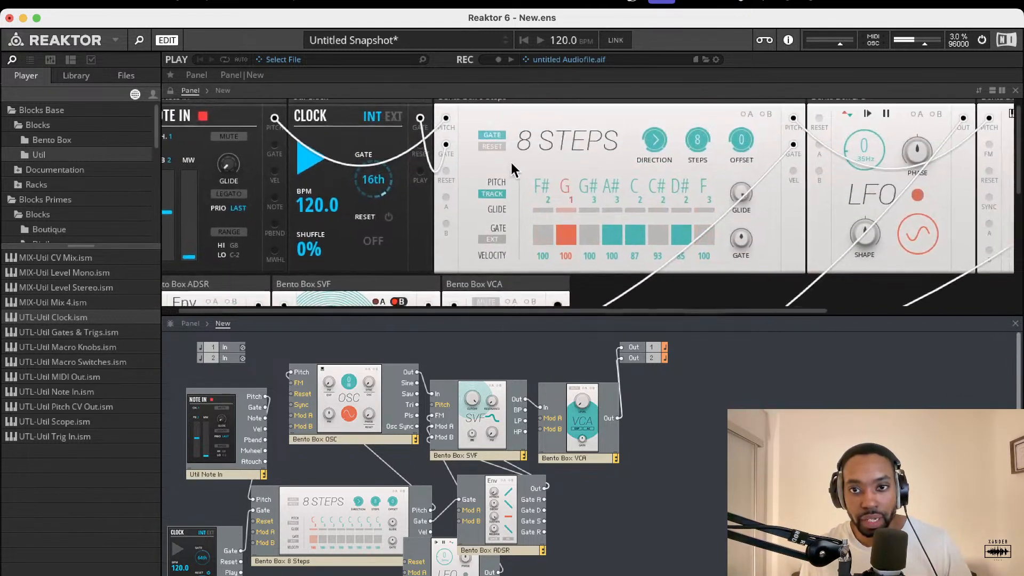
scroll(695, 201, right, 3)
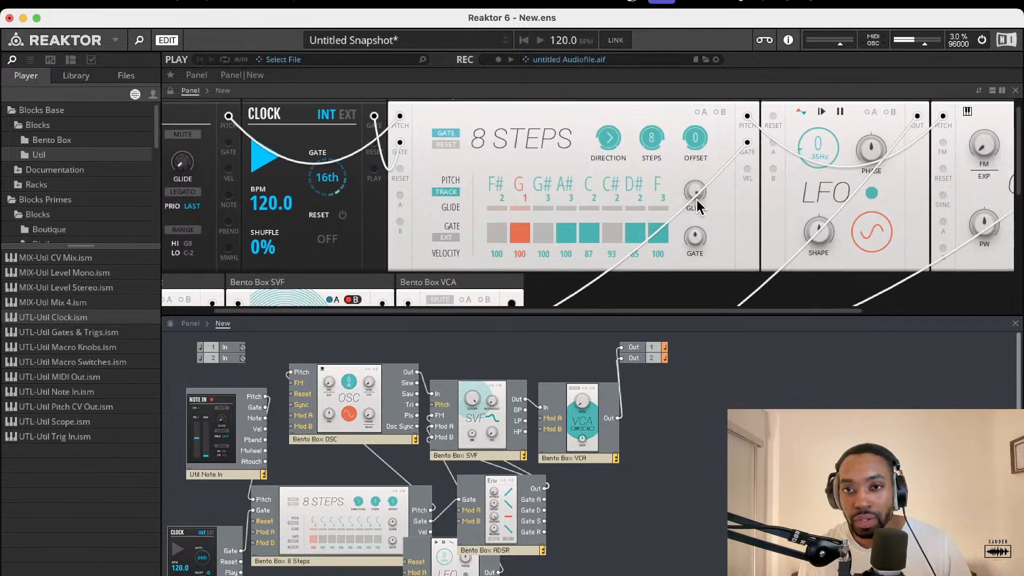
drag(663, 199, 660, 250)
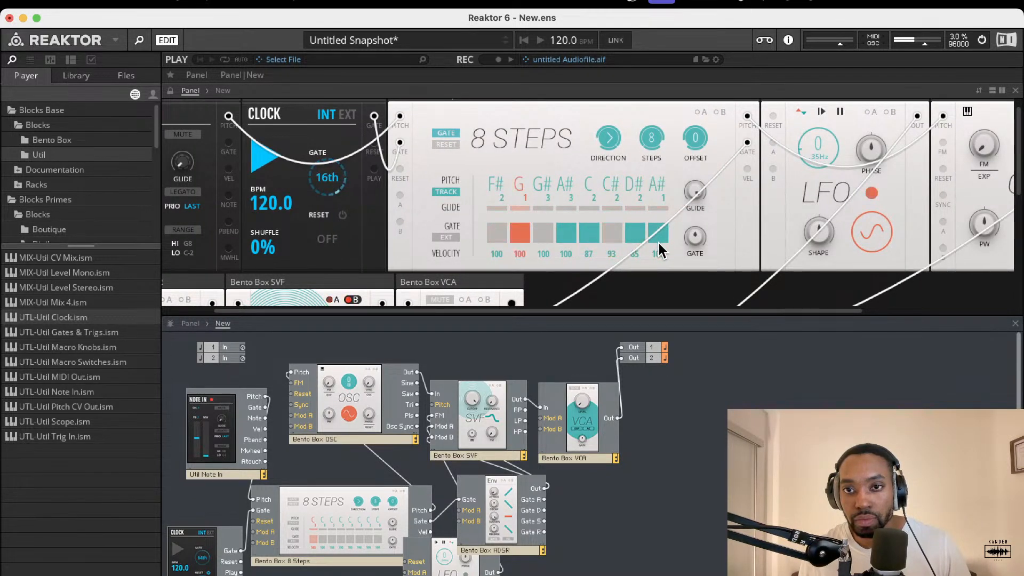
Set the LFO rate to 25.29 Hz
scroll(740, 145, right, 5)
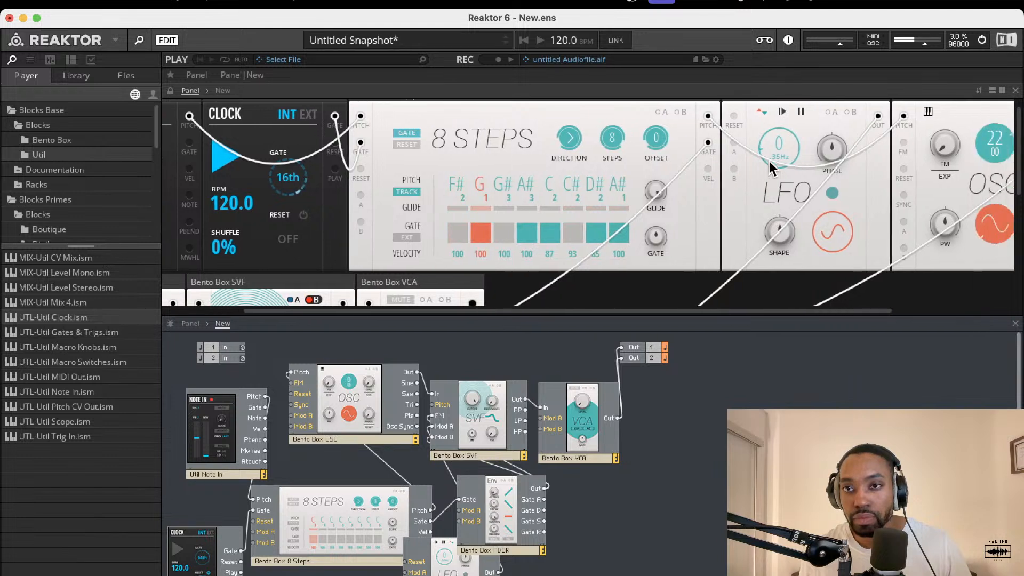
drag(747, 68, 747, 65)
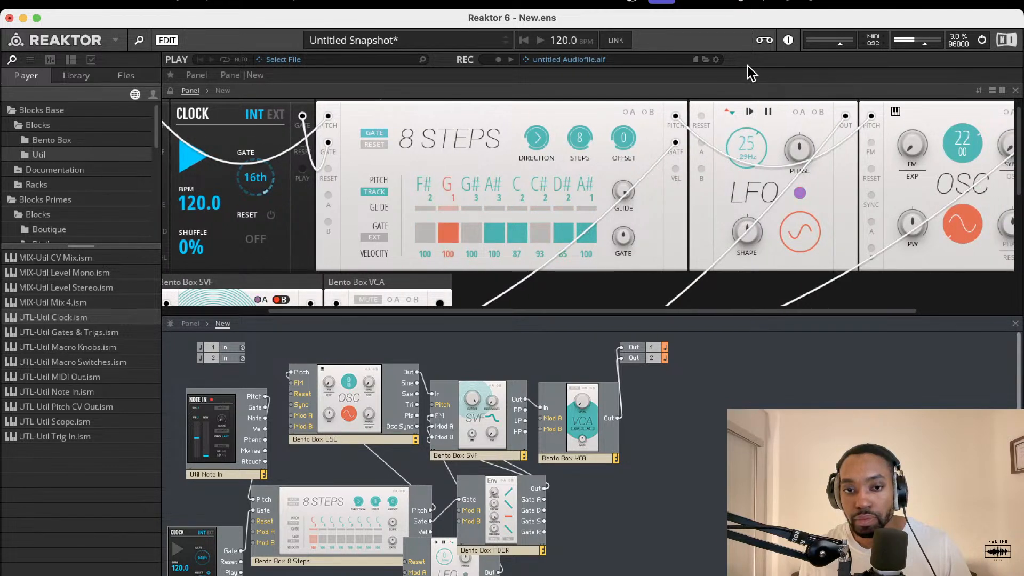
Adjust the oscillator's FM amount and change its pulse width
scroll(737, 168, right, 8)
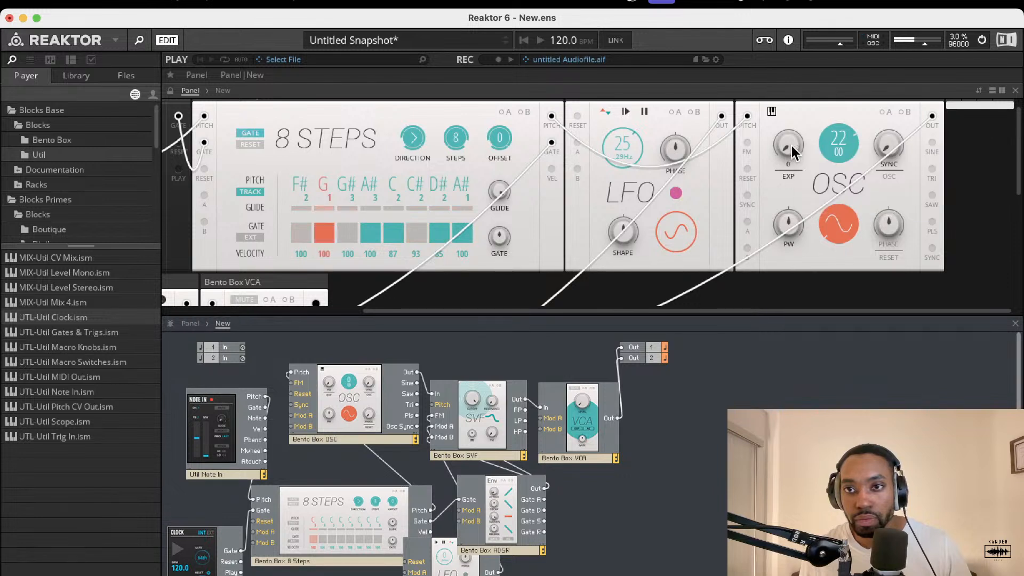
drag(792, 146, 845, 130)
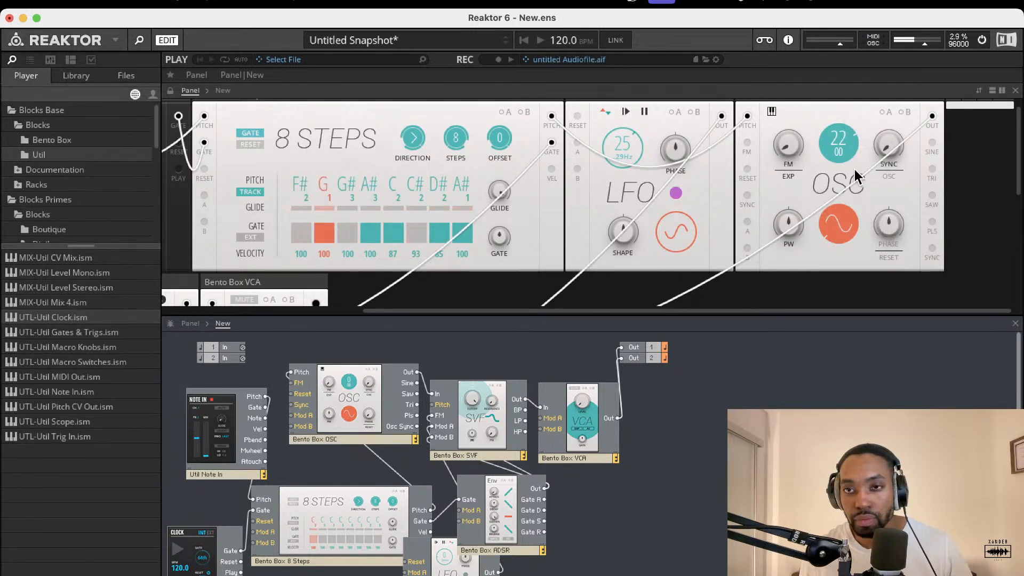
drag(780, 234, 792, 184)
drag(789, 147, 786, 313)
Try the ramp waveform and other phase settings on the LFO
click(680, 218)
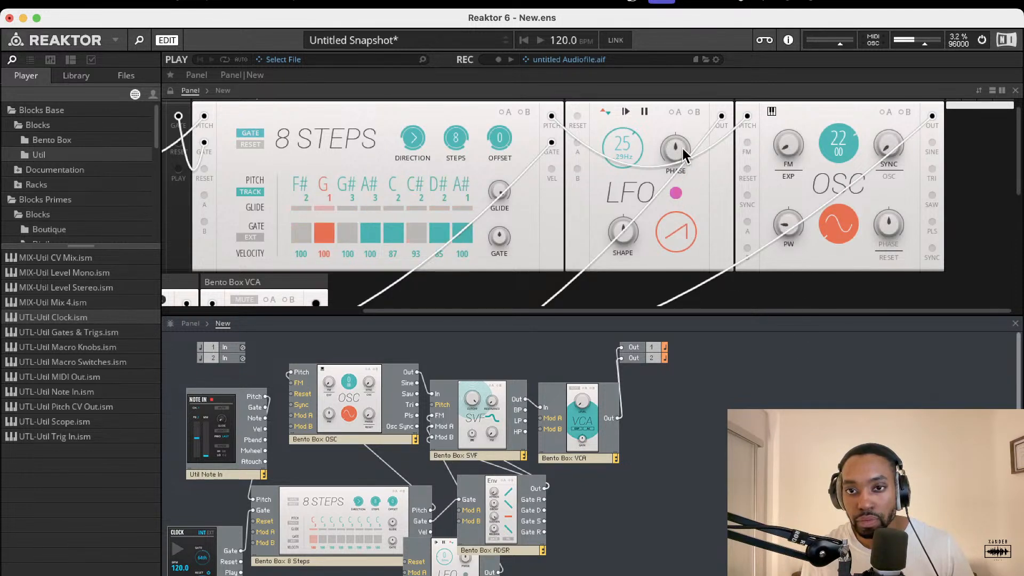
click(688, 227)
drag(677, 161, 691, 352)
drag(682, 232, 718, 417)
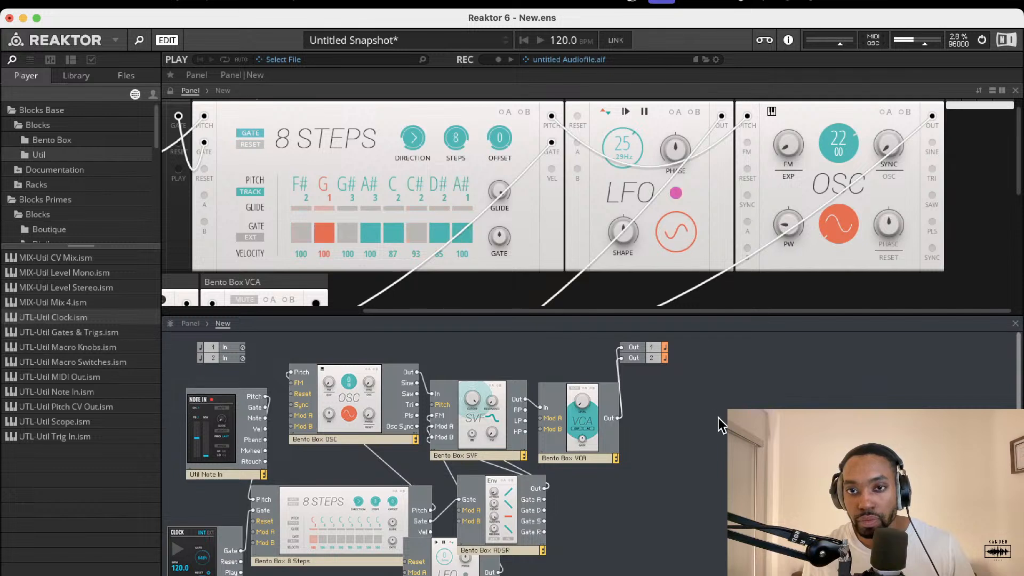
Raise the oscillator's pulse width and switch its waveform to triangle
drag(790, 223, 844, 78)
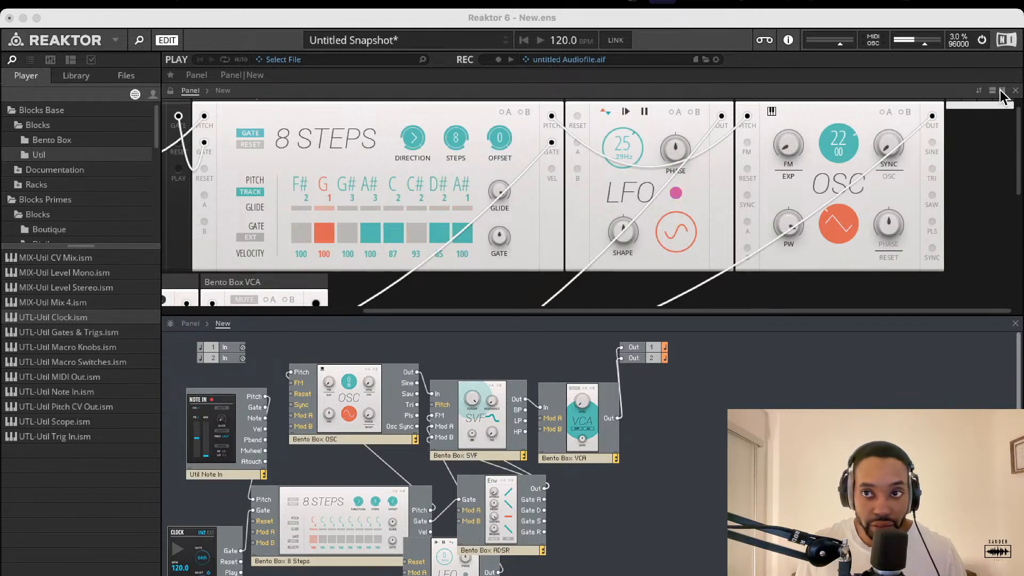
Enlarge the lower pane and arrange the views with the structure in it and the panel above
click(980, 91)
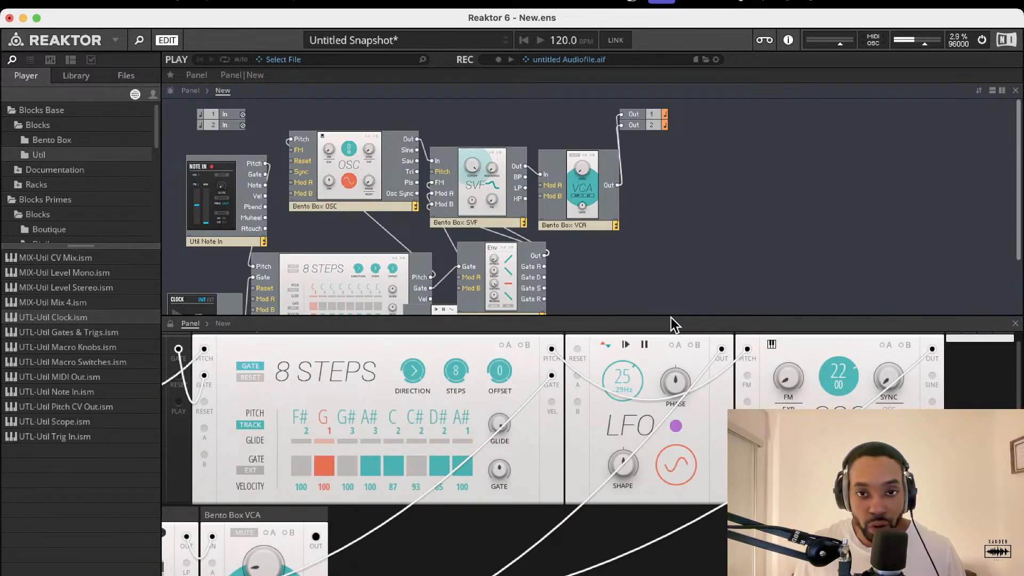
drag(670, 317, 678, 162)
scroll(606, 334, left, 5)
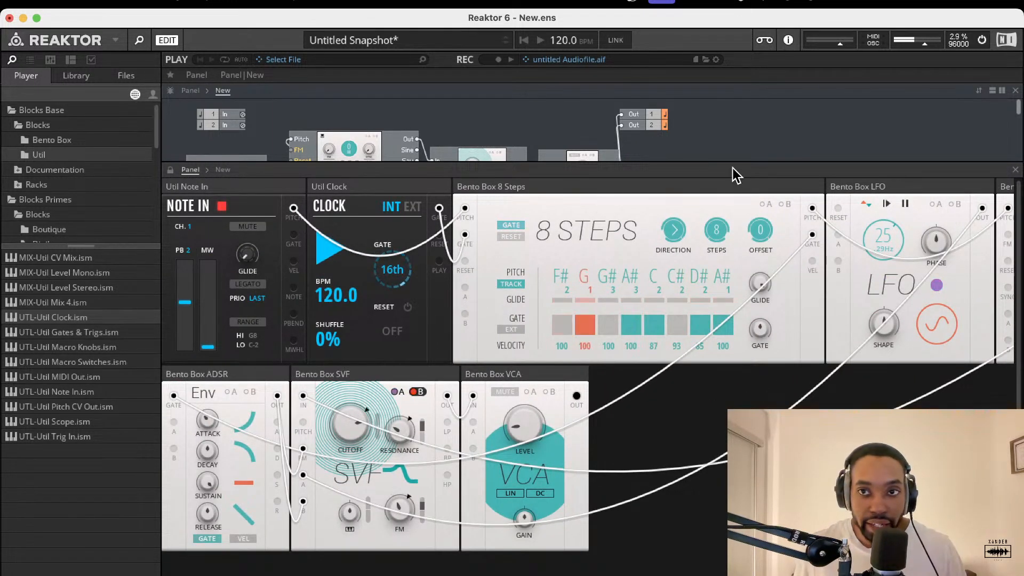
click(979, 91)
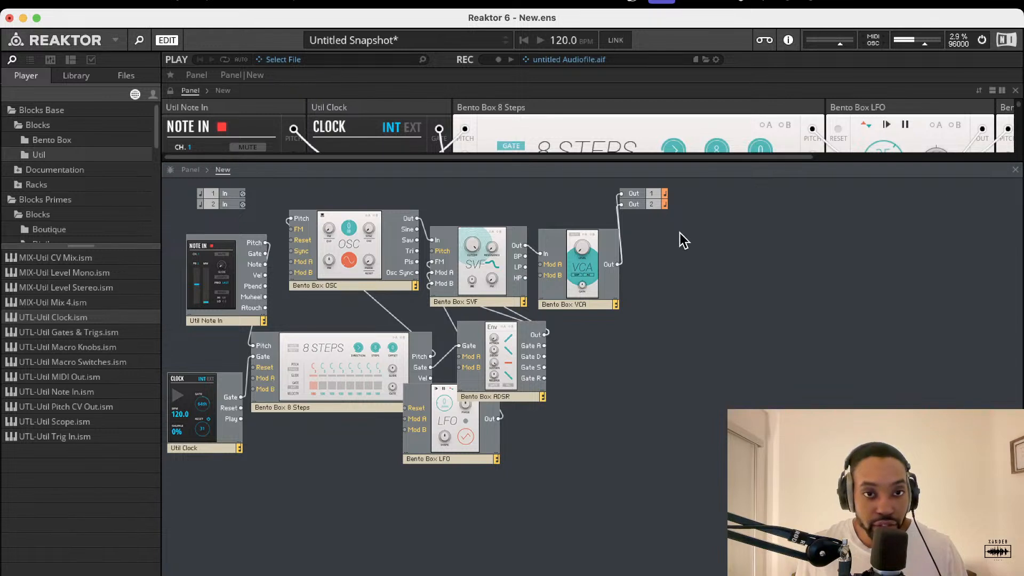
drag(237, 220, 714, 369)
drag(198, 215, 721, 326)
drag(796, 292, 243, 211)
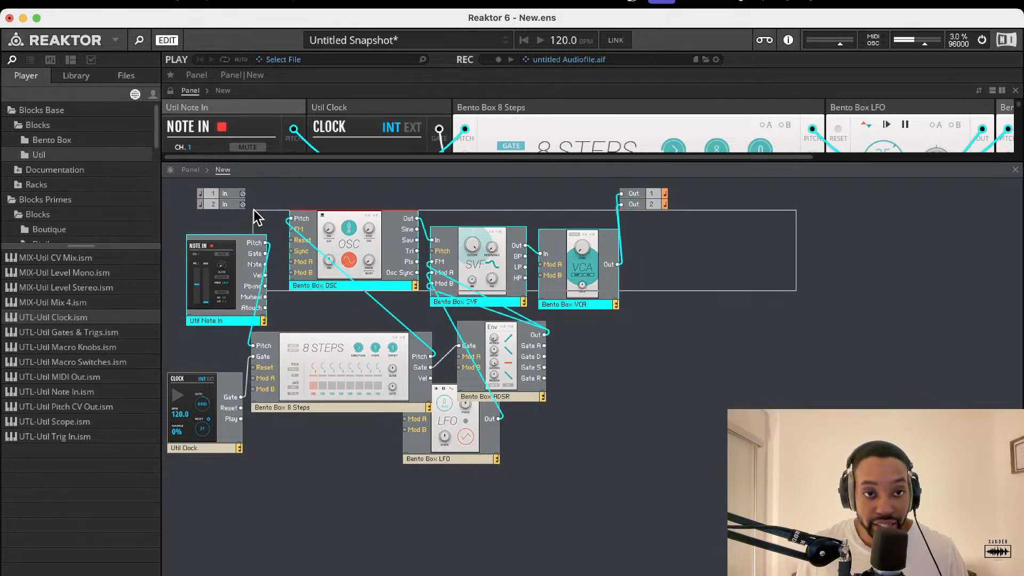
drag(337, 226, 338, 248)
click(597, 197)
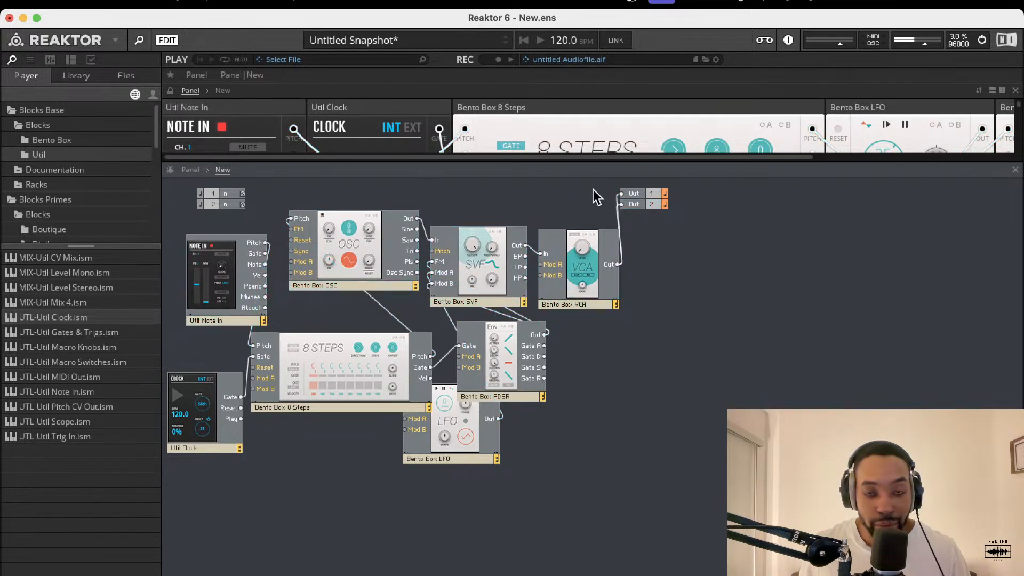